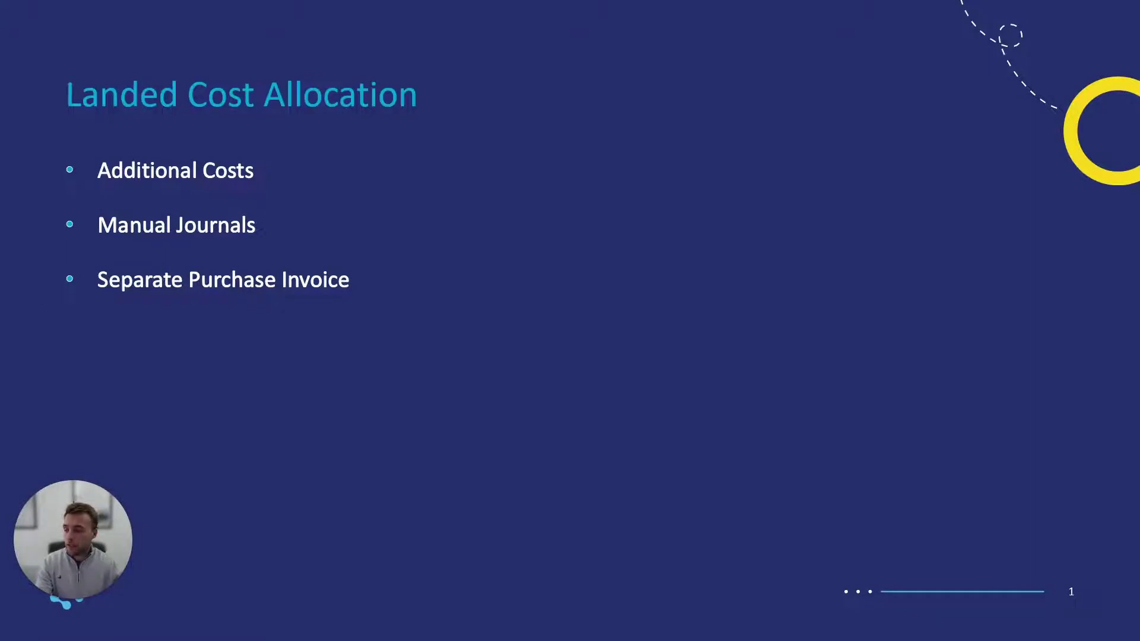
# Leave the landed cost allocation slideshow and return to the DEAR Overview Dashboard.
pyautogui.hotkey('alt', 'Tab')
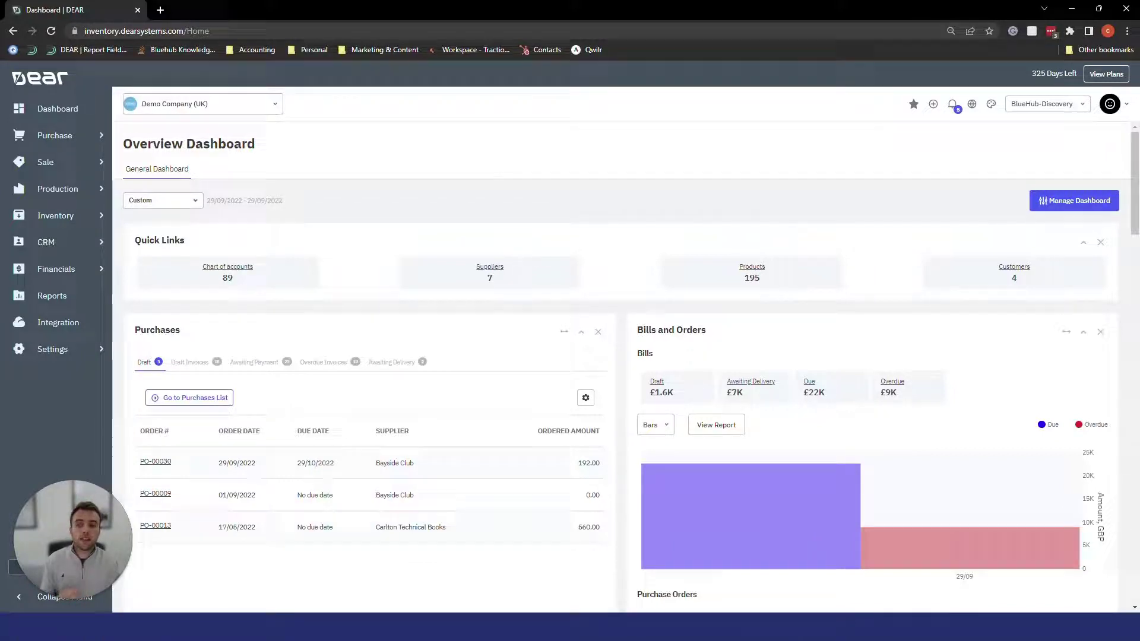
# Start a new Simple Purchase with Bayside Club as the supplier.
pyautogui.click(105, 144)
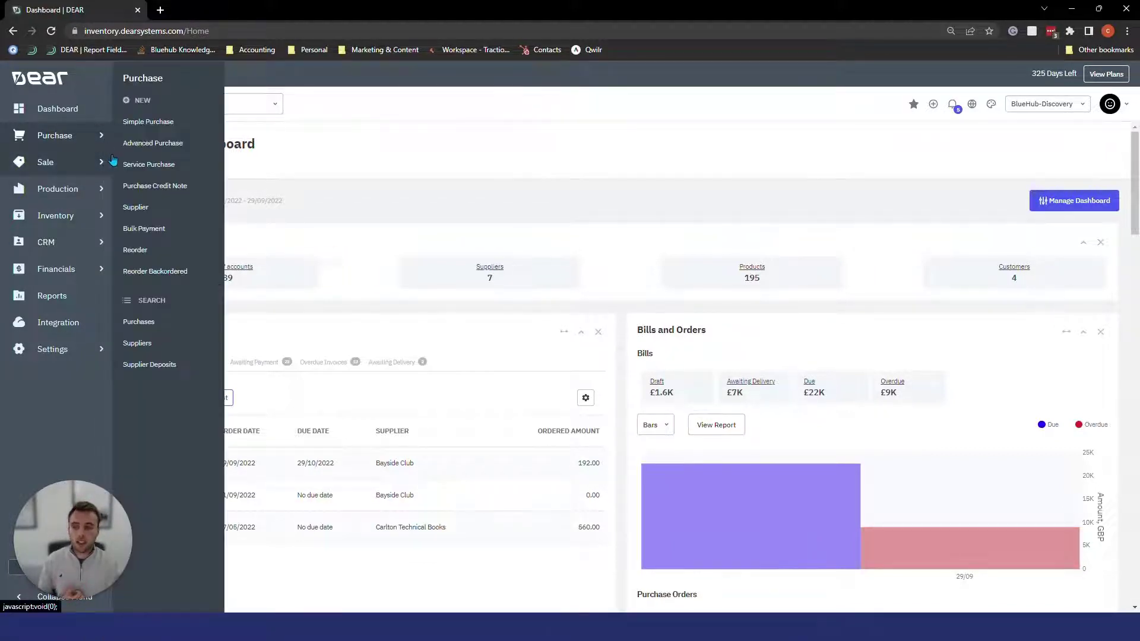
pyautogui.click(140, 124)
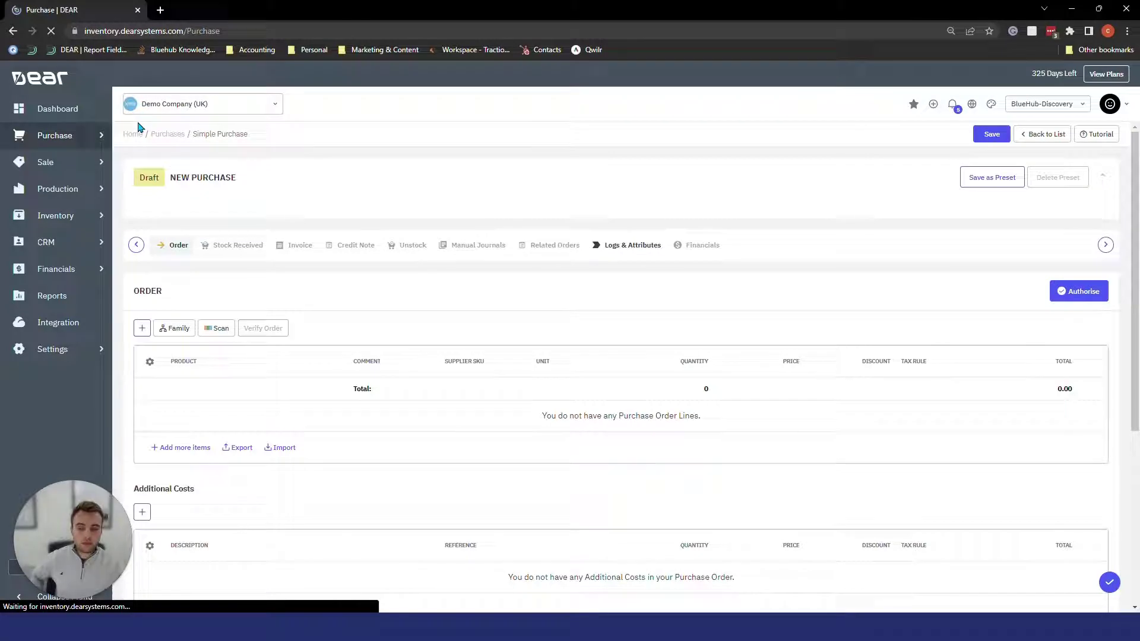
pyautogui.write('bayside')
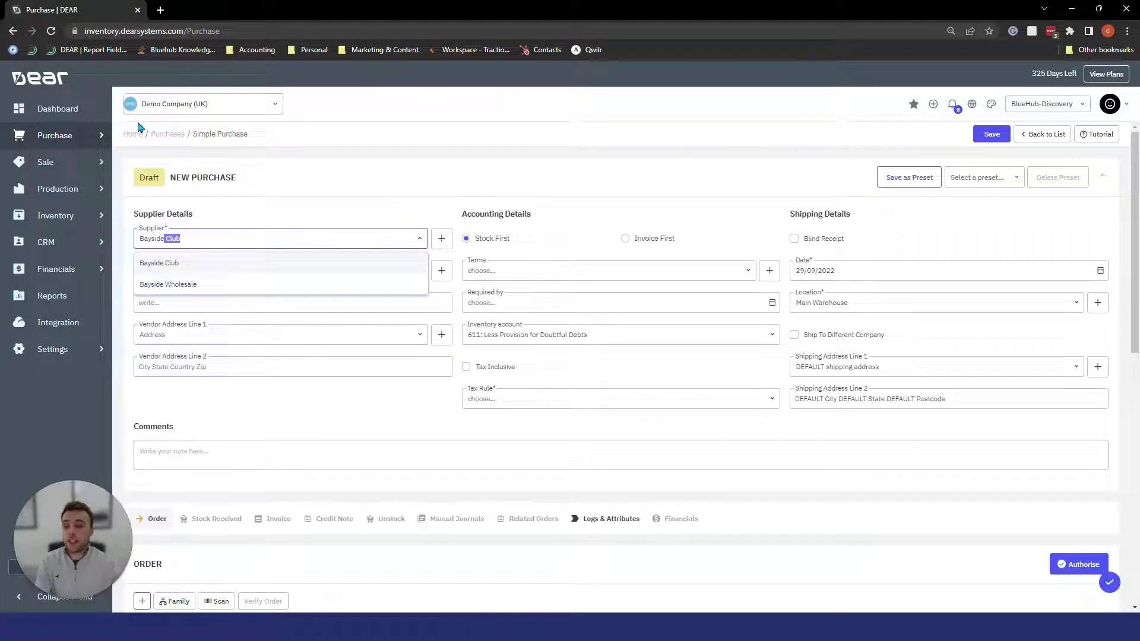
pyautogui.click(168, 262)
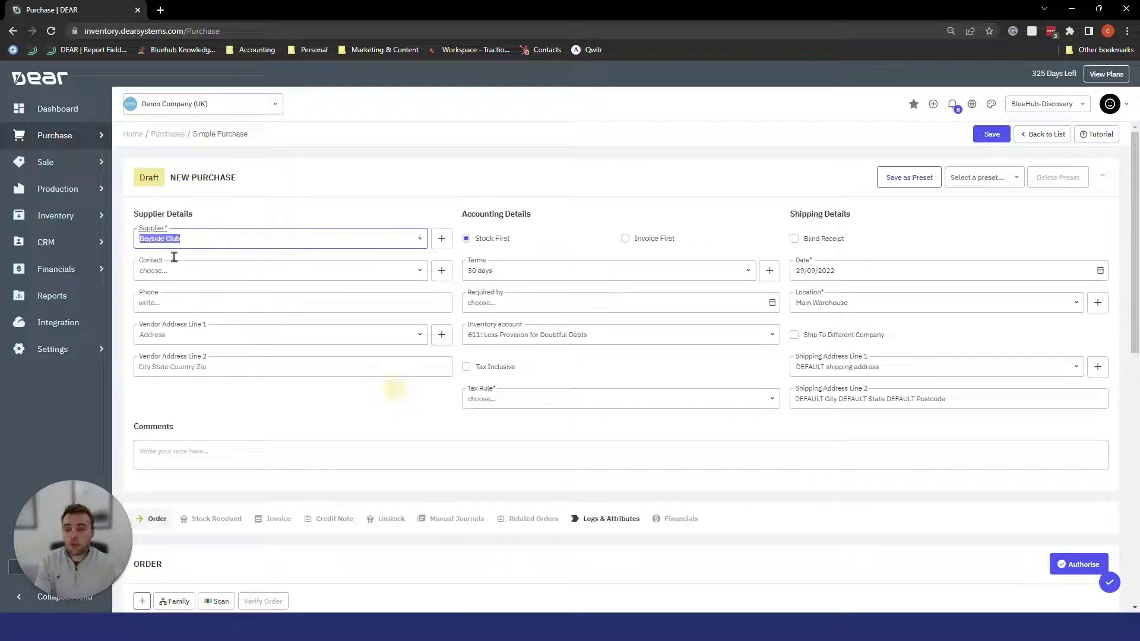
pyautogui.click(326, 199)
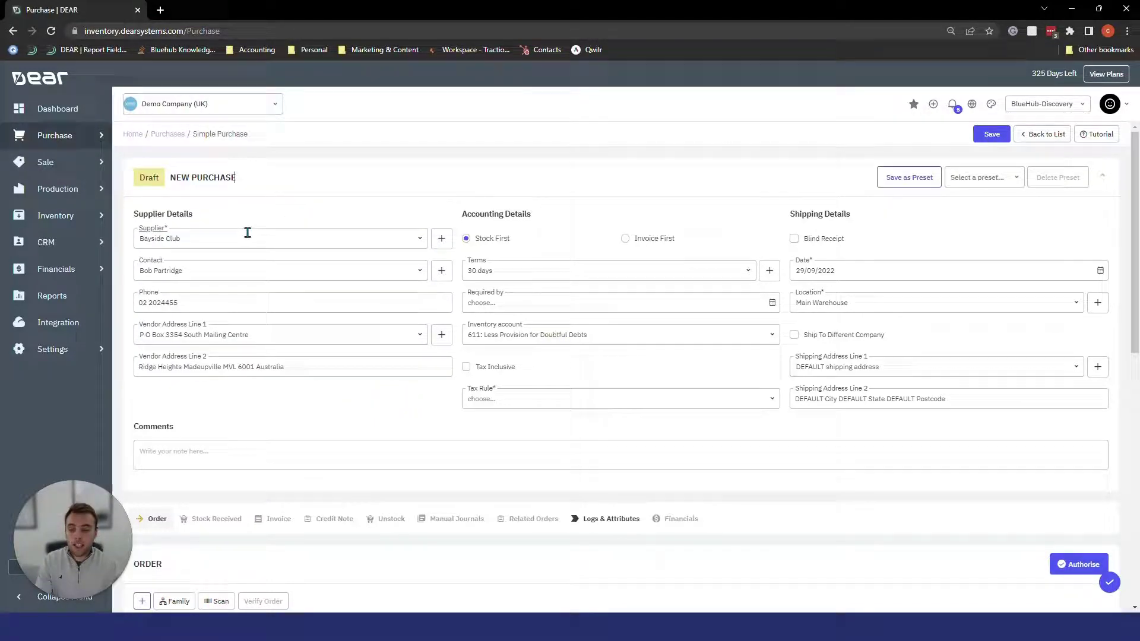
pyautogui.scroll(-3, 248, 235)
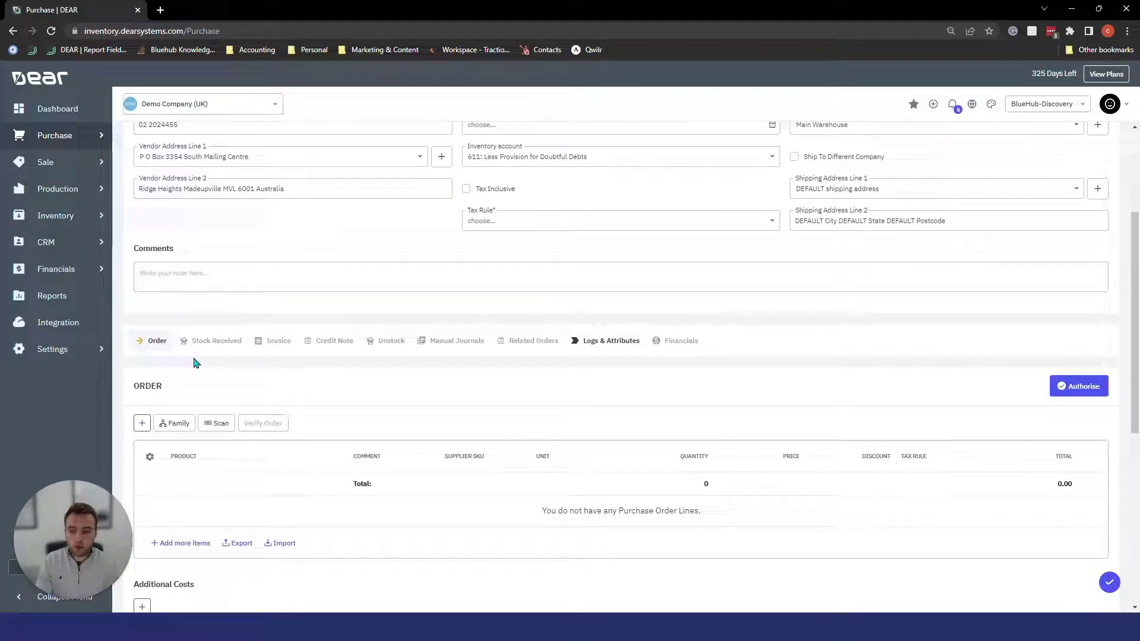
# Add an order line for 101-Gloves-010 Gloves / Blue / 14 Oz, quantity 1 at price 5.
pyautogui.click(141, 423)
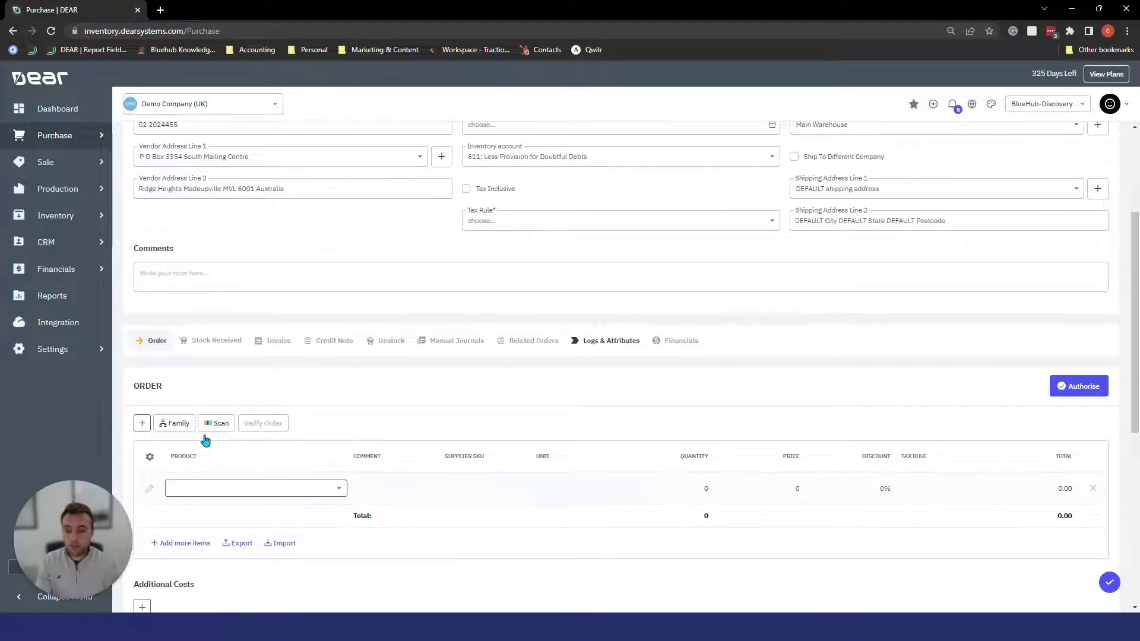
pyautogui.click(339, 490)
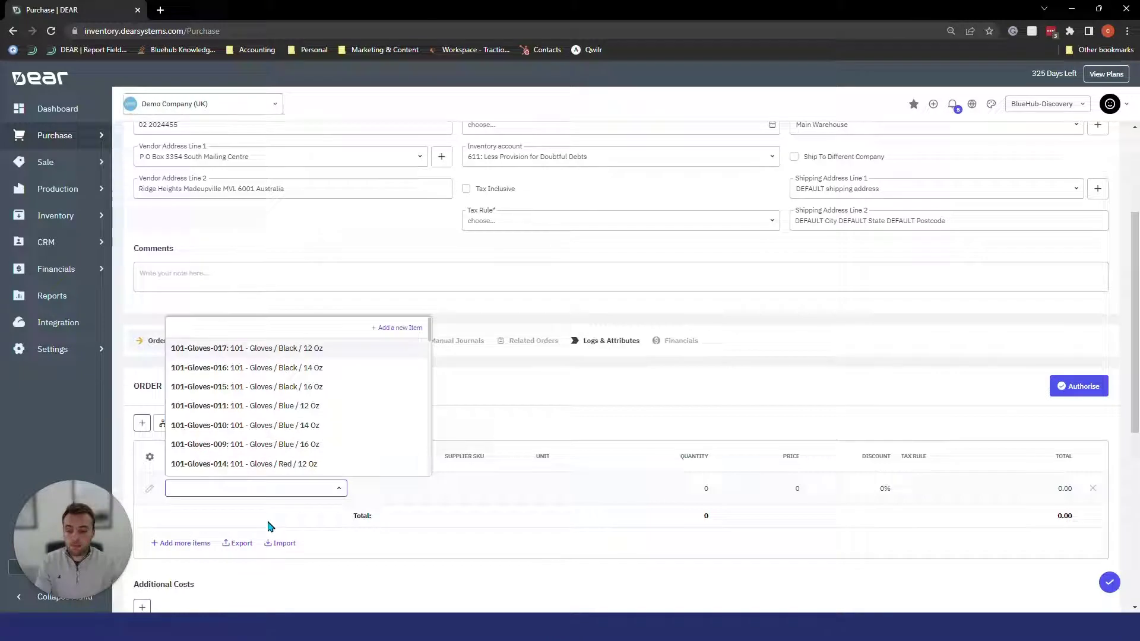
pyautogui.click(274, 426)
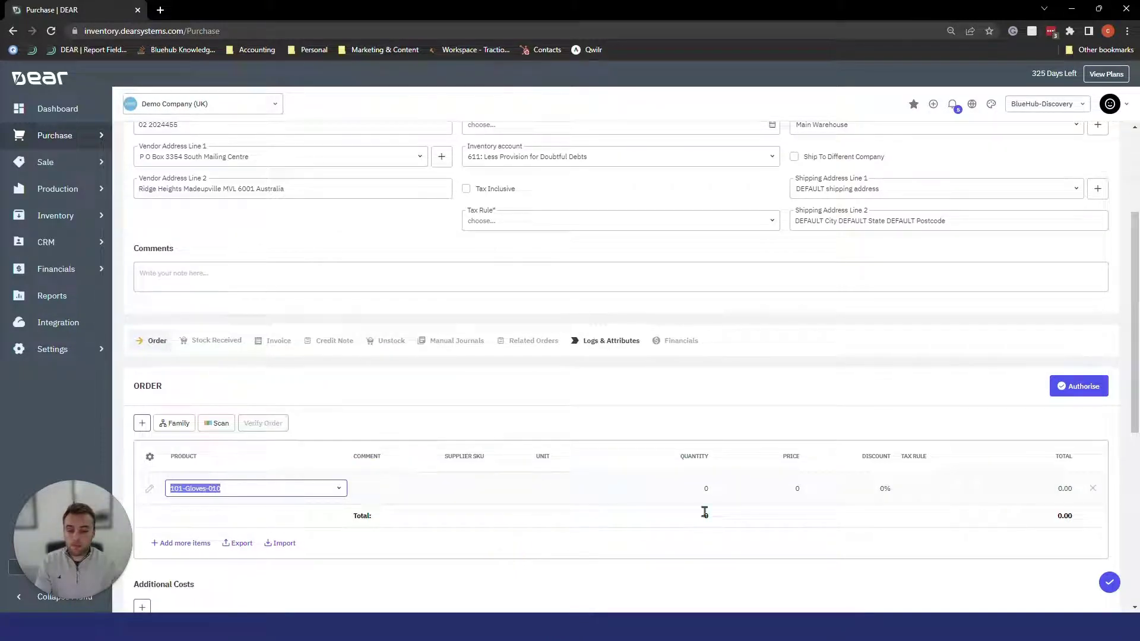
pyautogui.click(705, 488)
pyautogui.write('1')
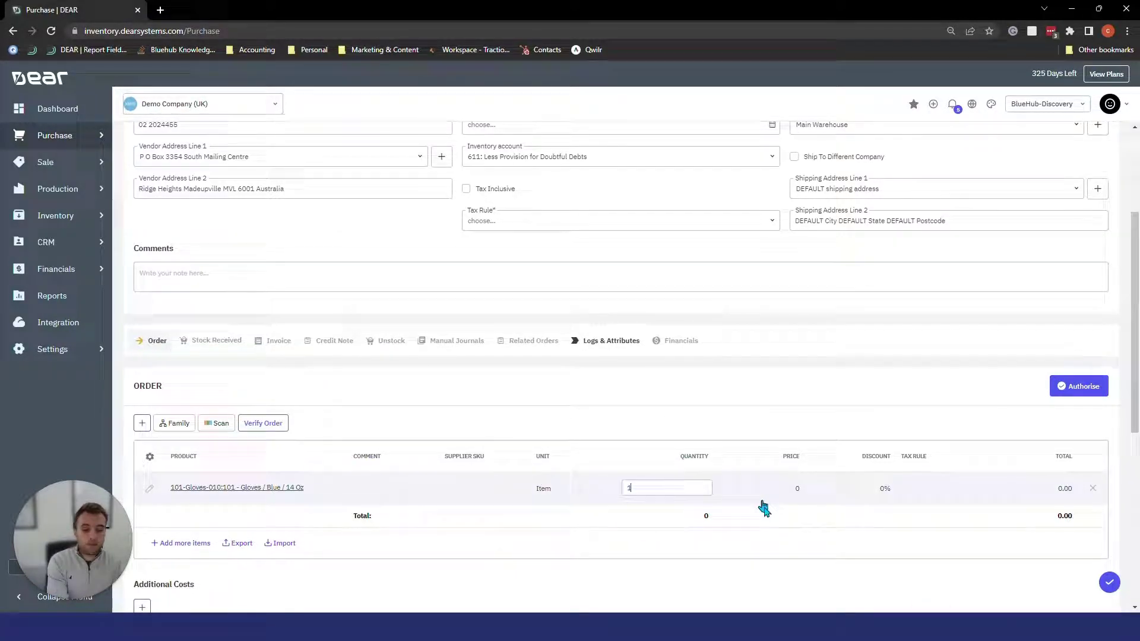
pyautogui.click(796, 488)
pyautogui.write('3')
pyautogui.click(729, 541)
pyautogui.scroll(-4, 624, 427)
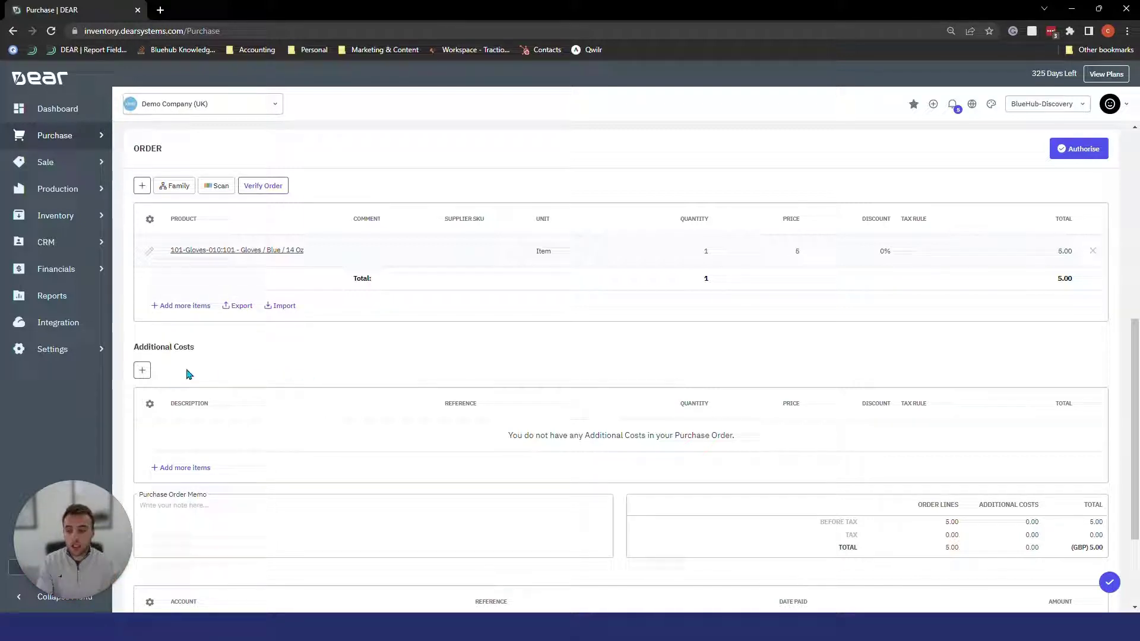
# Add a Shipping additional cost priced at 5.
pyautogui.click(142, 371)
pyautogui.click(428, 436)
pyautogui.write('shipp')
pyautogui.click(300, 478)
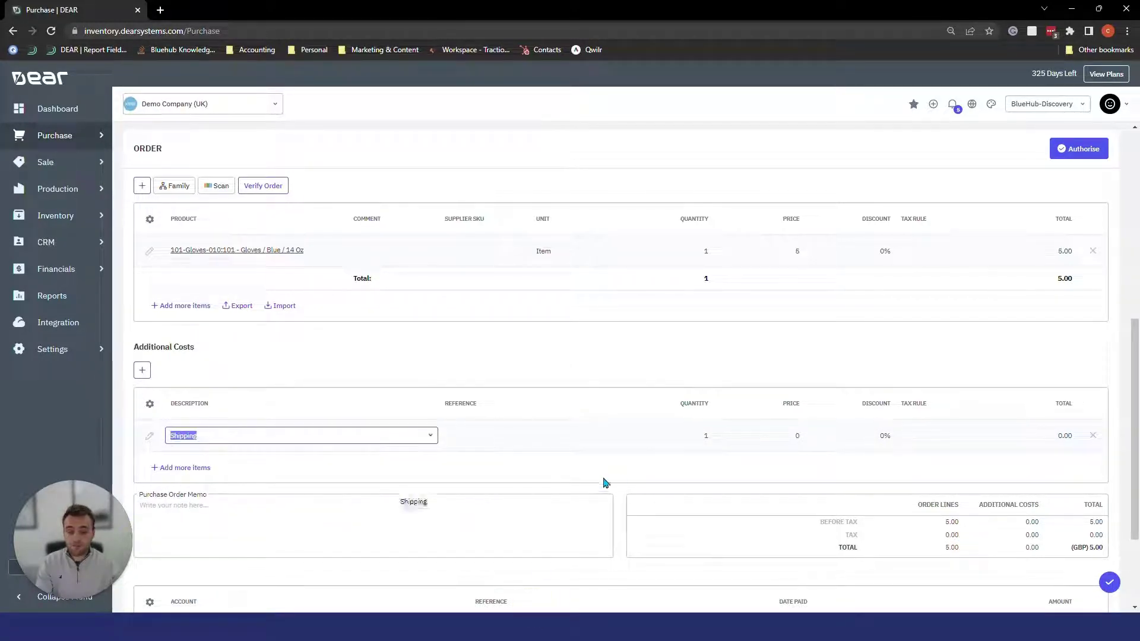
pyautogui.click(790, 436)
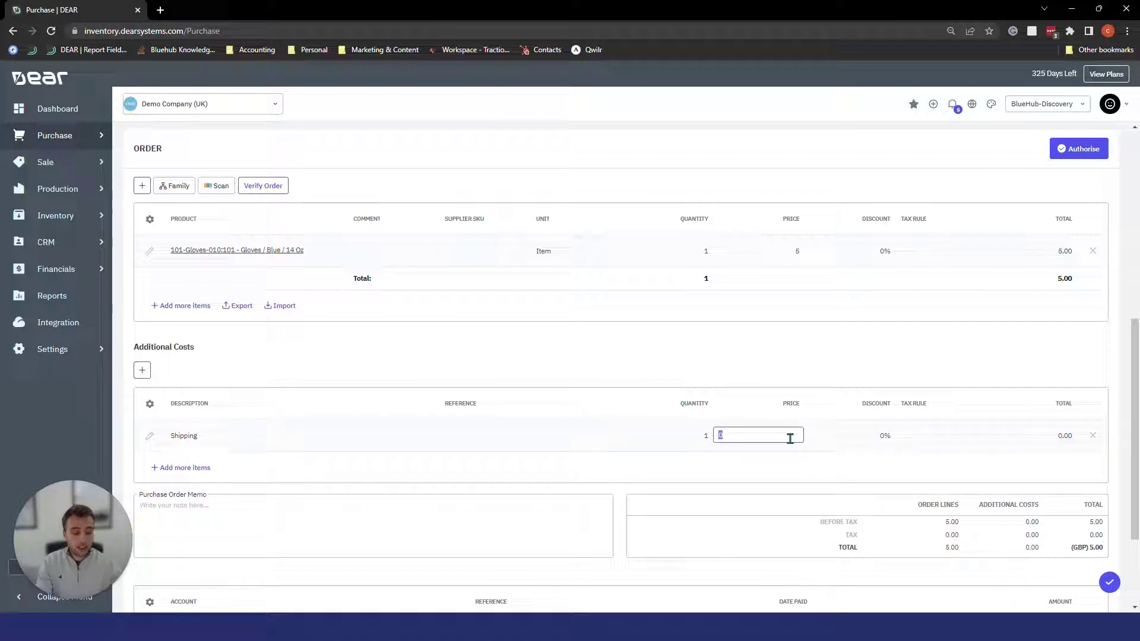
pyautogui.write('5')
pyautogui.click(953, 432)
# Set the purchase and gloves line tax rule to 20% (VAT on Expenses).
pyautogui.scroll(4, 769, 340)
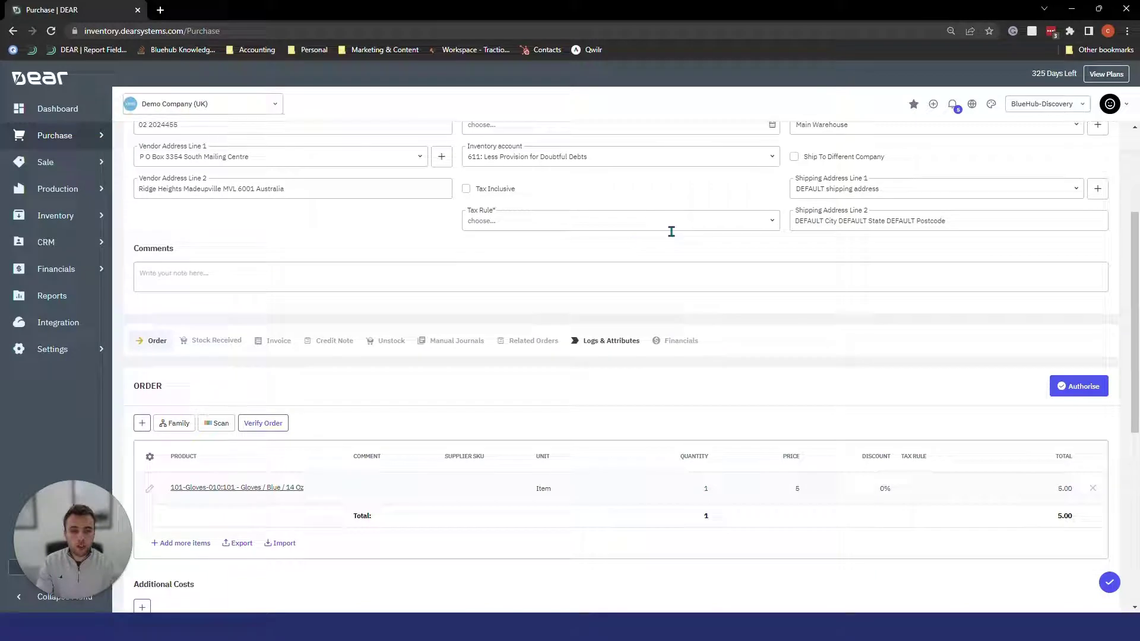
pyautogui.click(775, 229)
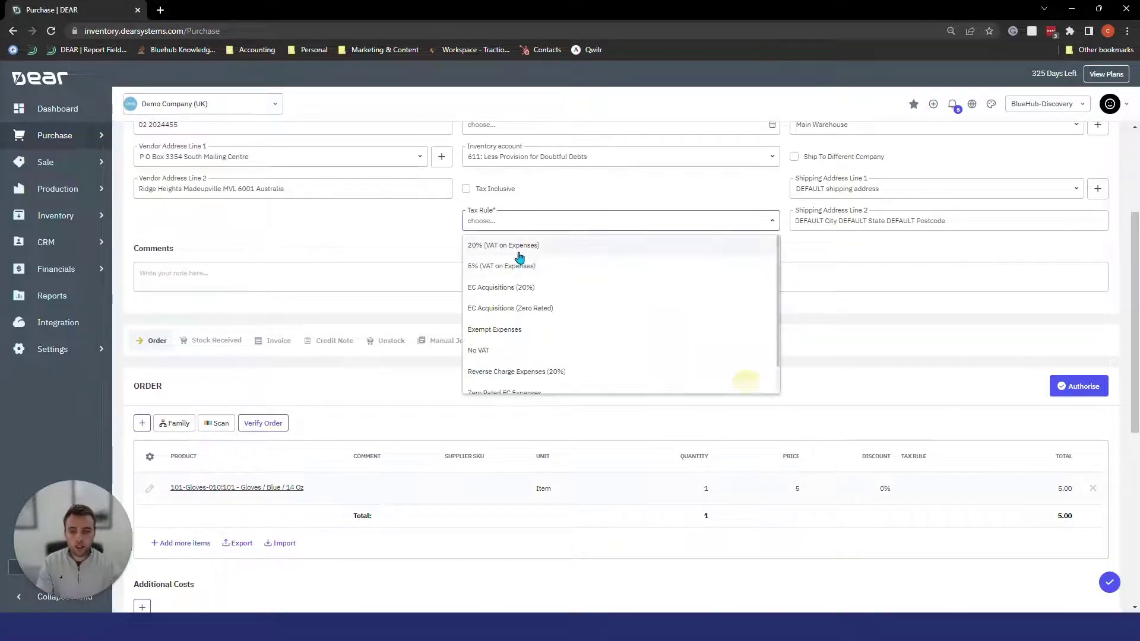
pyautogui.click(522, 257)
pyautogui.click(986, 493)
pyautogui.click(974, 489)
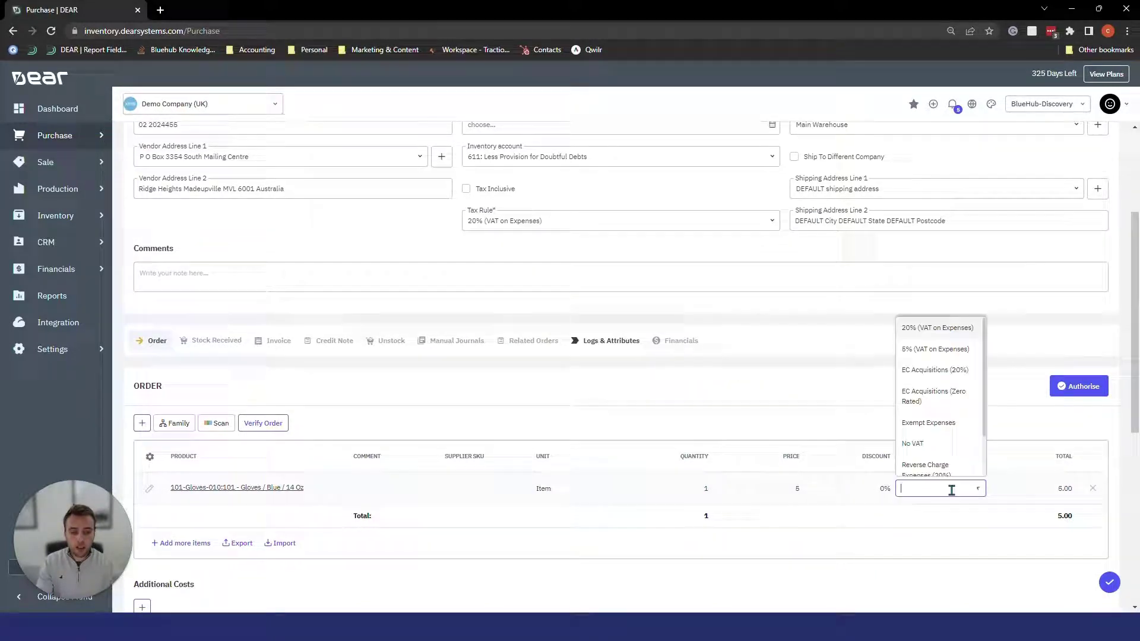
pyautogui.click(934, 345)
pyautogui.scroll(-4, 934, 345)
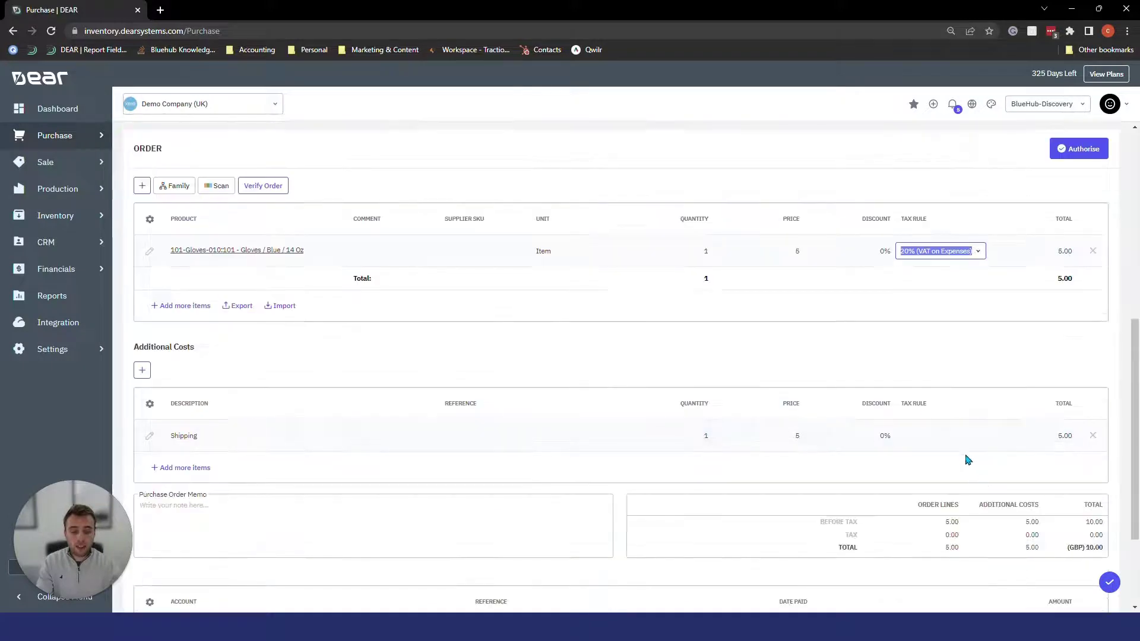
pyautogui.click(975, 440)
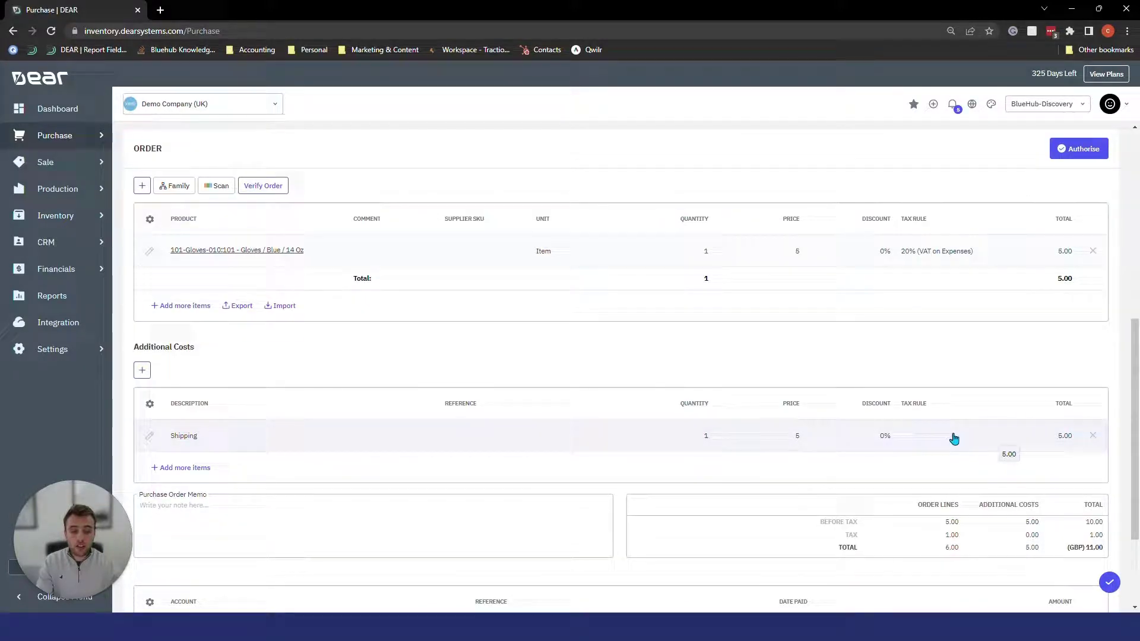
# Give the Shipping cost 20% (VAT on Expenses) tax and authorise the purchase order.
pyautogui.scroll(3, 878, 429)
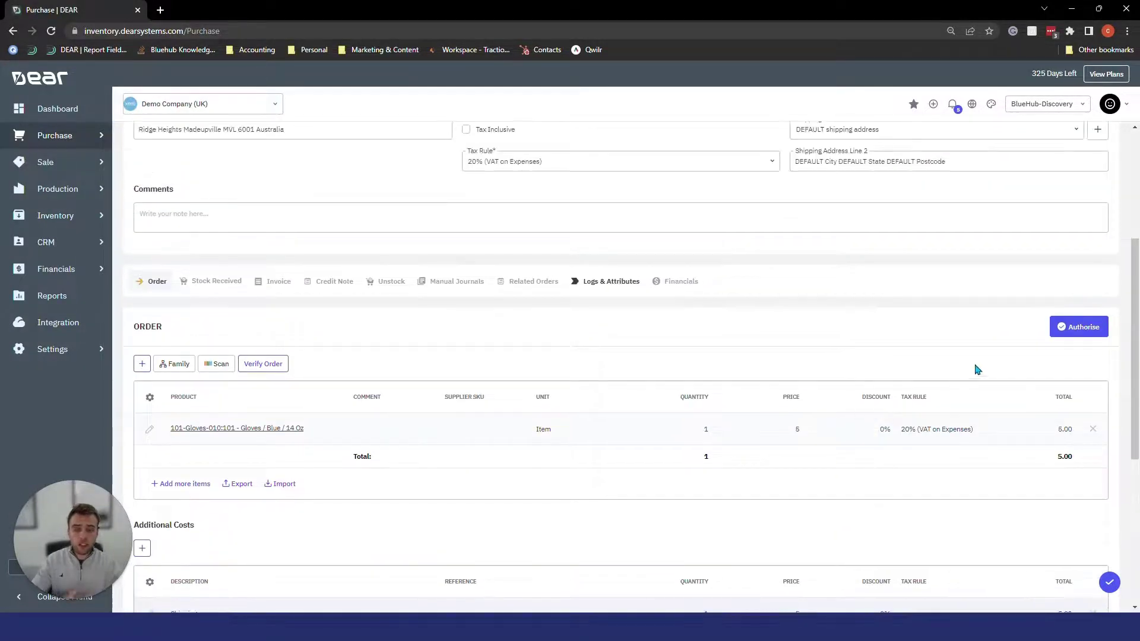
pyautogui.click(1089, 327)
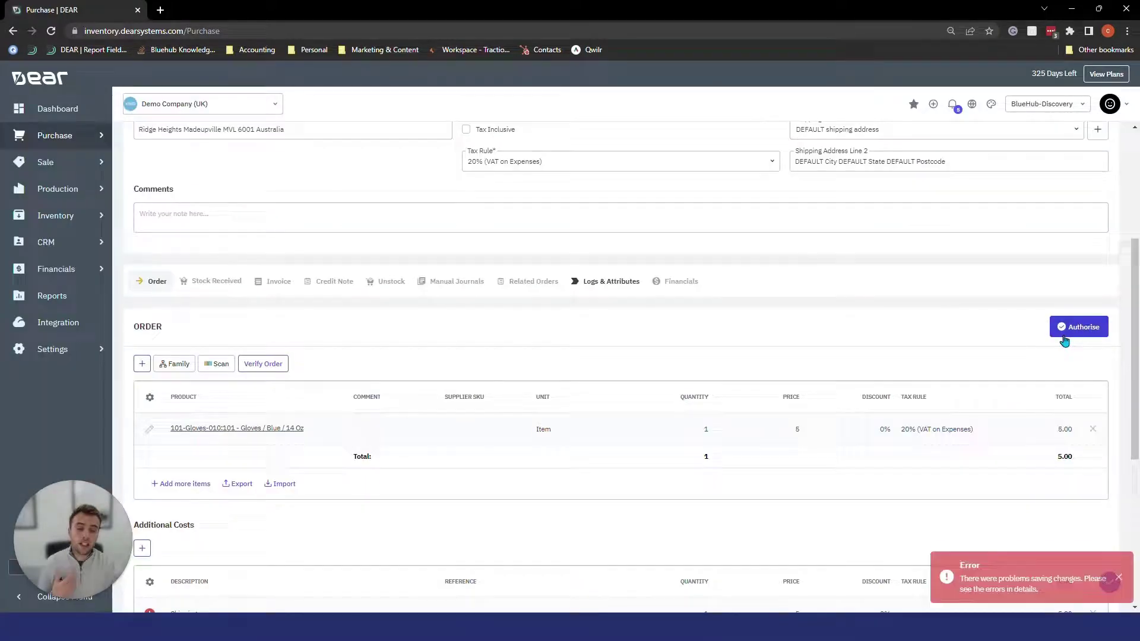
pyautogui.scroll(-1, 558, 475)
pyautogui.scroll(-1, 558, 475)
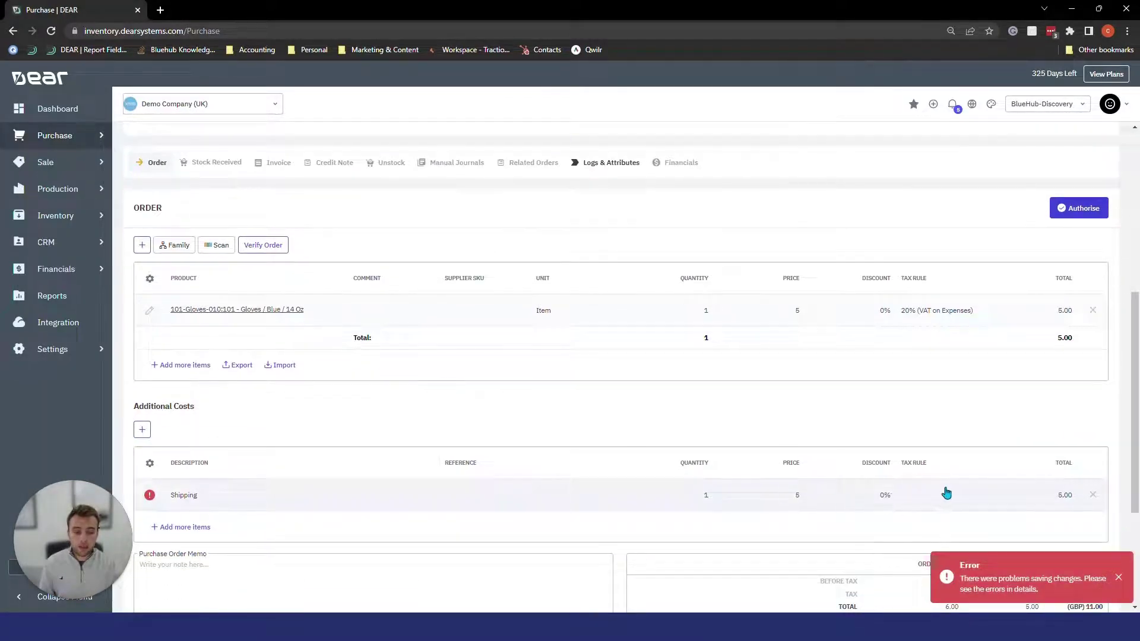
pyautogui.click(978, 499)
pyautogui.click(916, 334)
pyautogui.click(1073, 218)
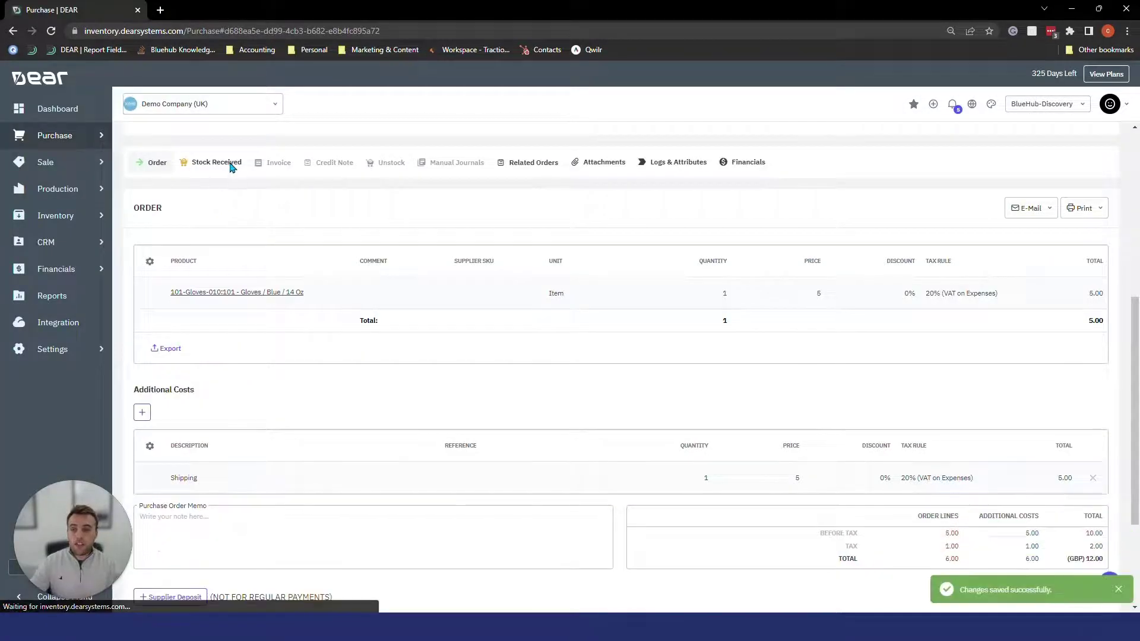
# Copy the ordered gloves into Stock Received and authorise the receipt.
pyautogui.click(231, 166)
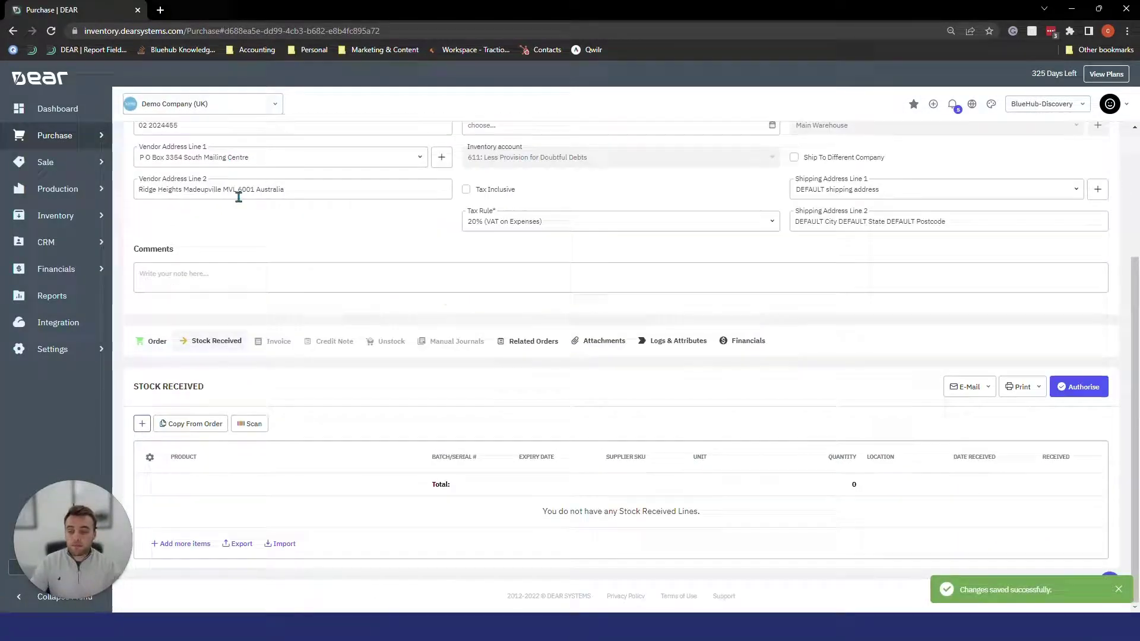
pyautogui.click(192, 424)
pyautogui.click(1078, 386)
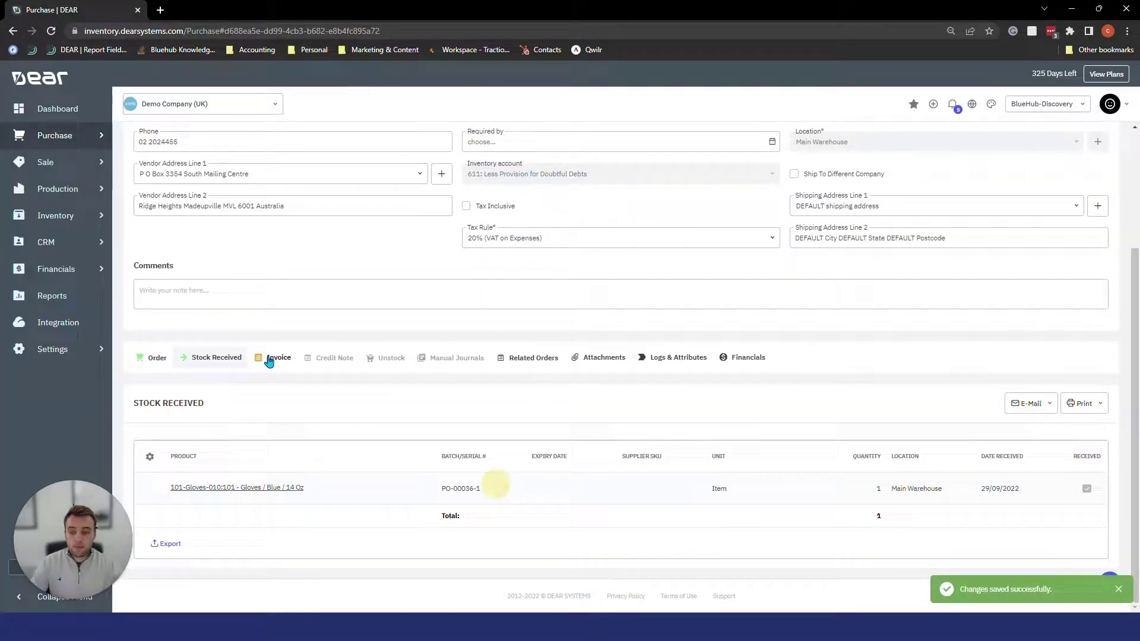
# Copy the order into the invoice, enter the invoice number, date it 29/09/2022, and include shipping.
pyautogui.click(269, 359)
pyautogui.scroll(-3, 238, 358)
pyautogui.click(174, 370)
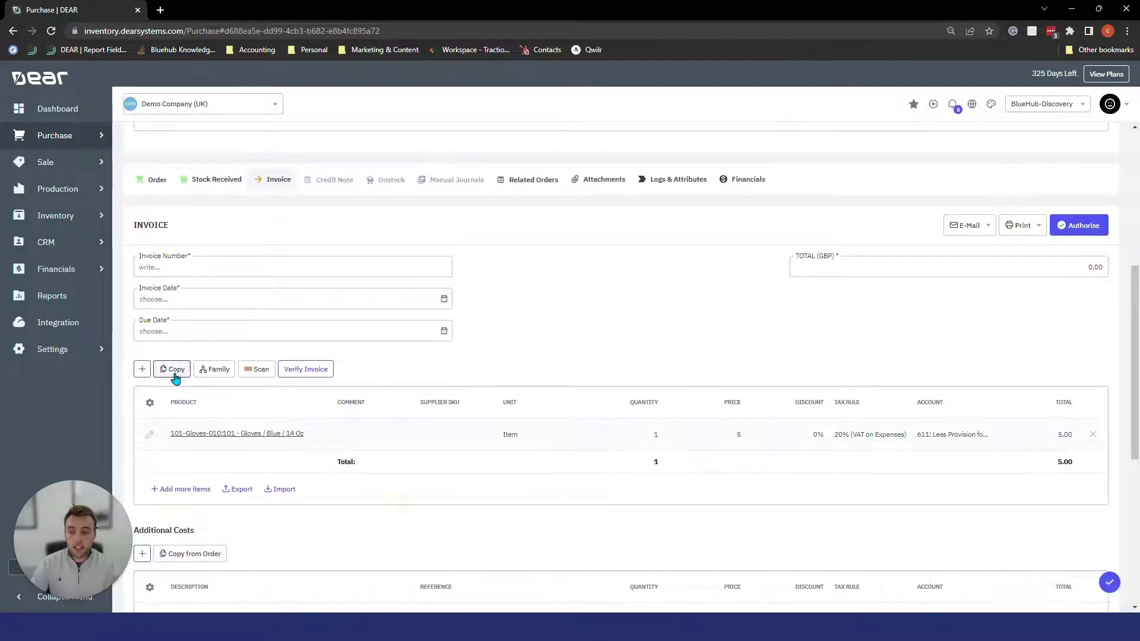
pyautogui.click(337, 265)
pyautogui.write('5555')
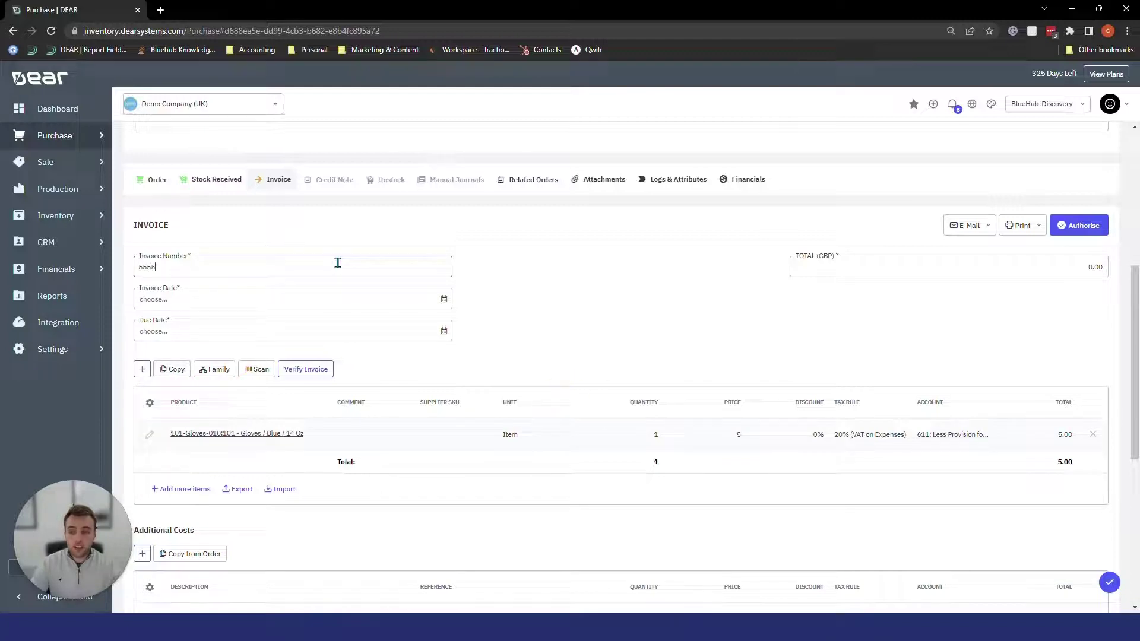
pyautogui.click(439, 304)
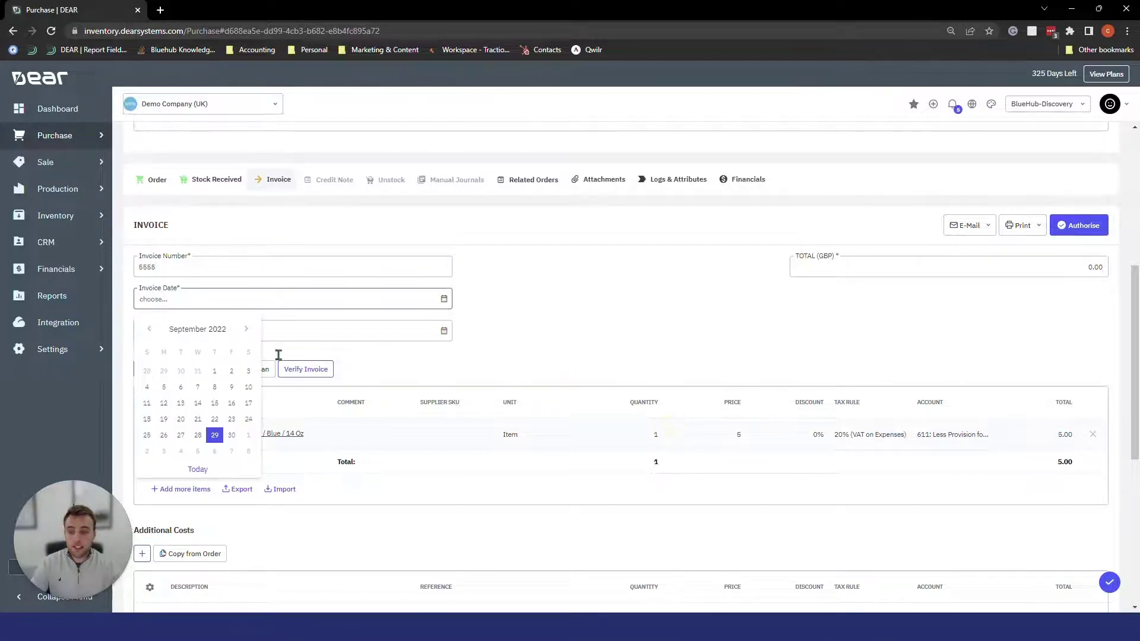
pyautogui.click(214, 435)
pyautogui.scroll(-3, 358, 390)
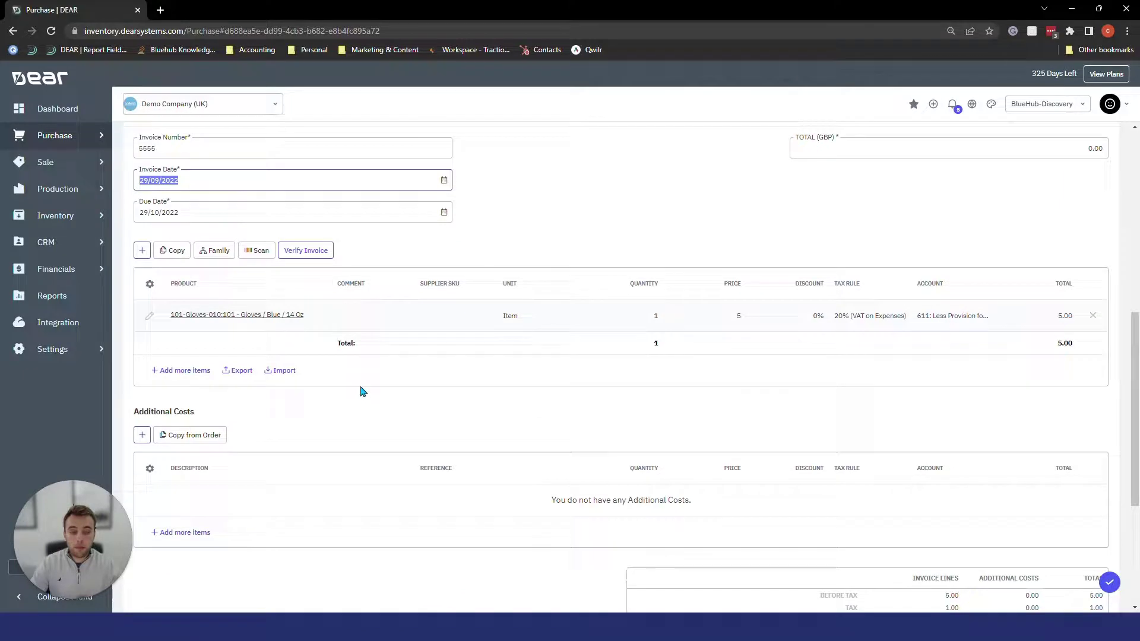
pyautogui.click(186, 382)
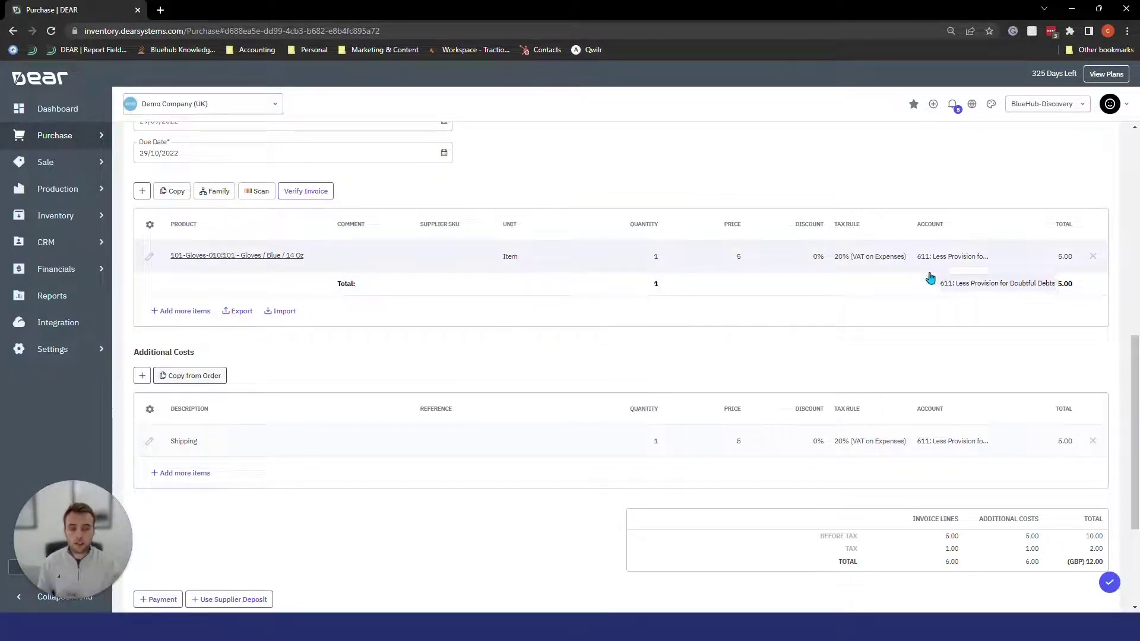
# Charge the Shipping cost to account 429: General Expenses.
pyautogui.click(968, 262)
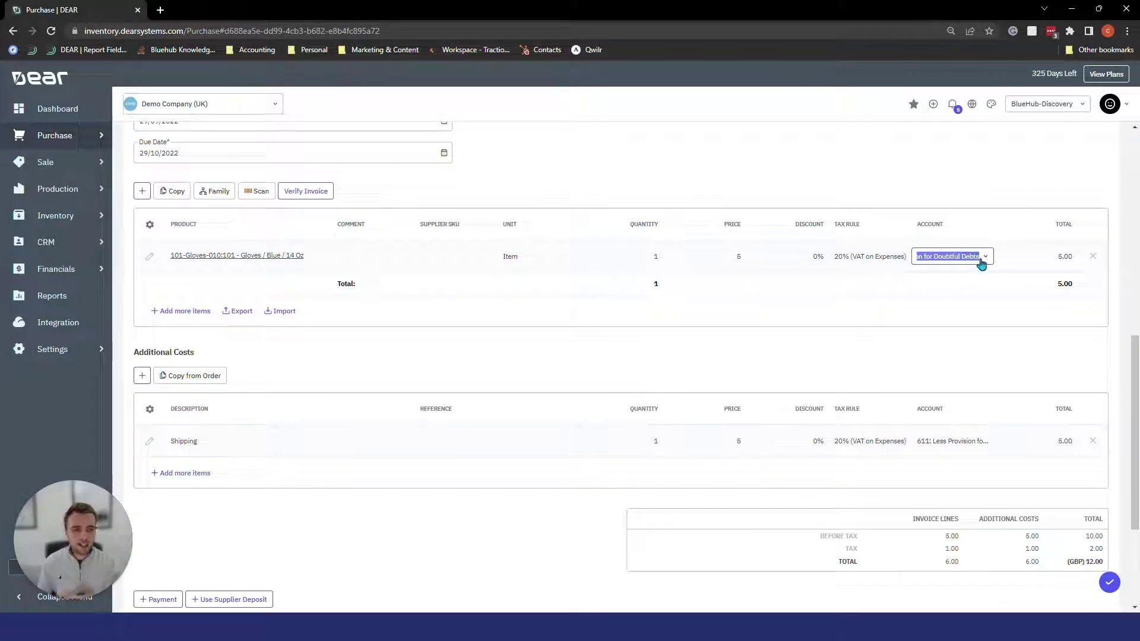
pyautogui.click(965, 324)
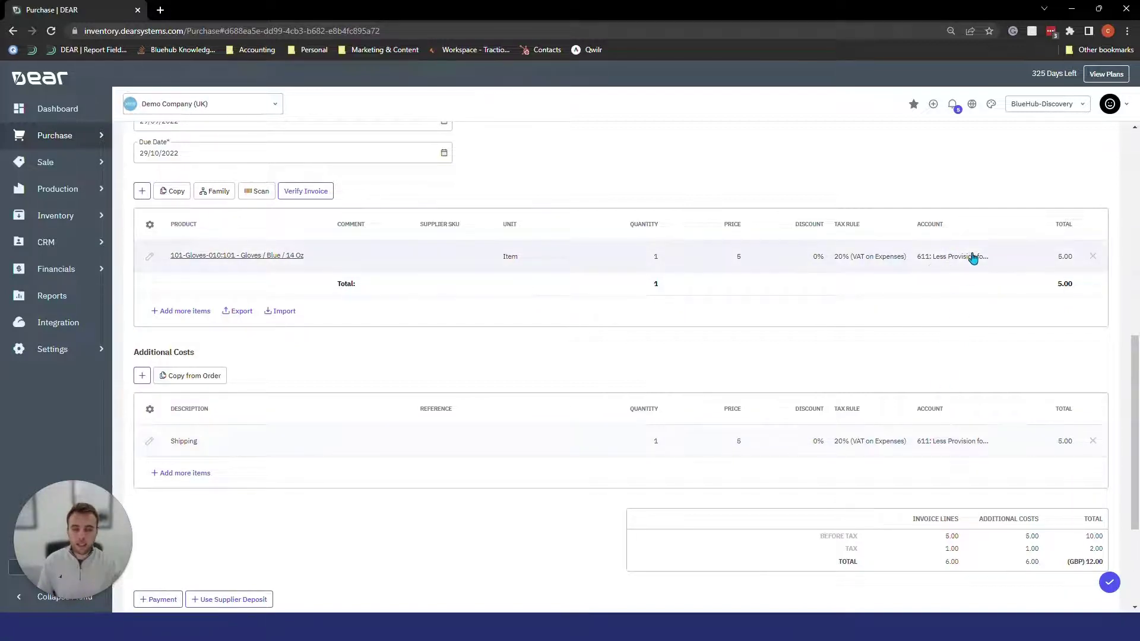
pyautogui.click(947, 443)
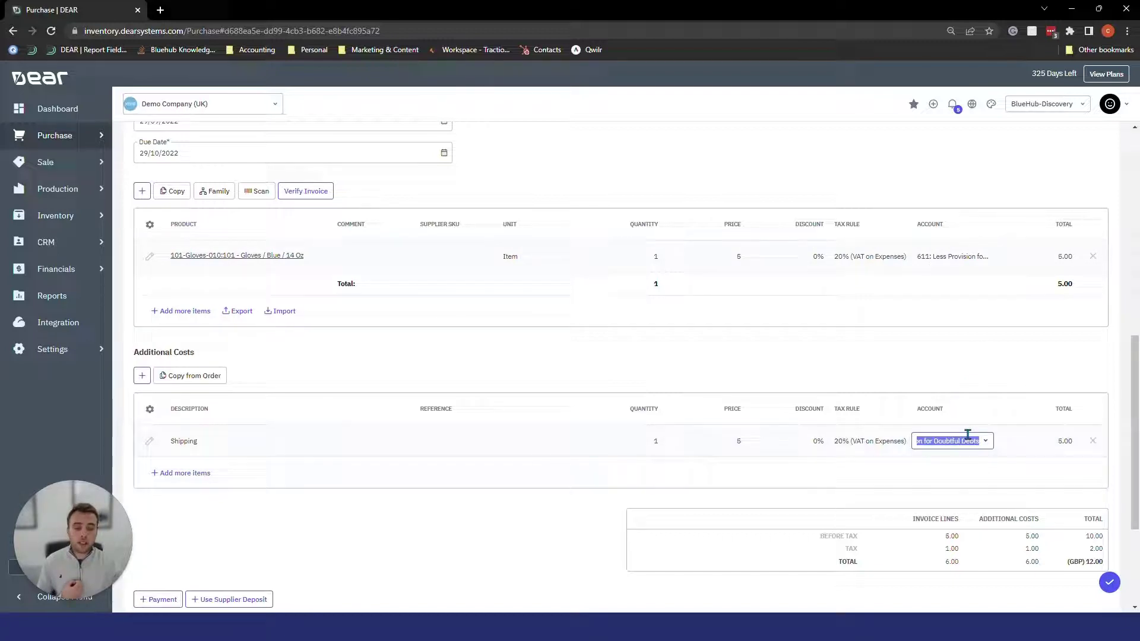
pyautogui.click(977, 440)
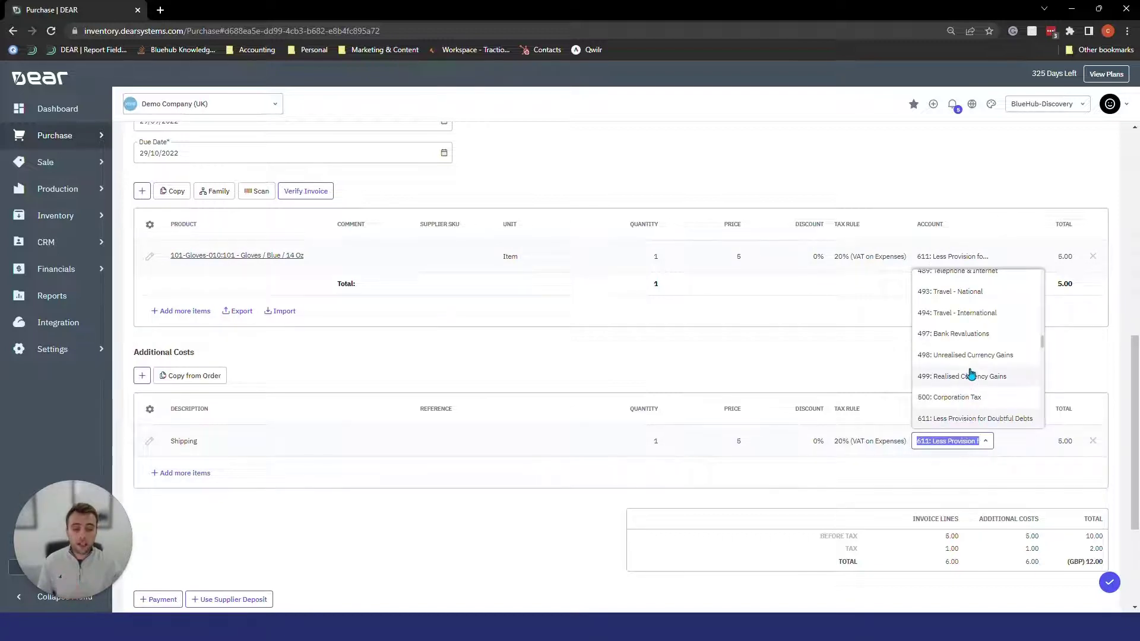
pyautogui.scroll(5, 970, 372)
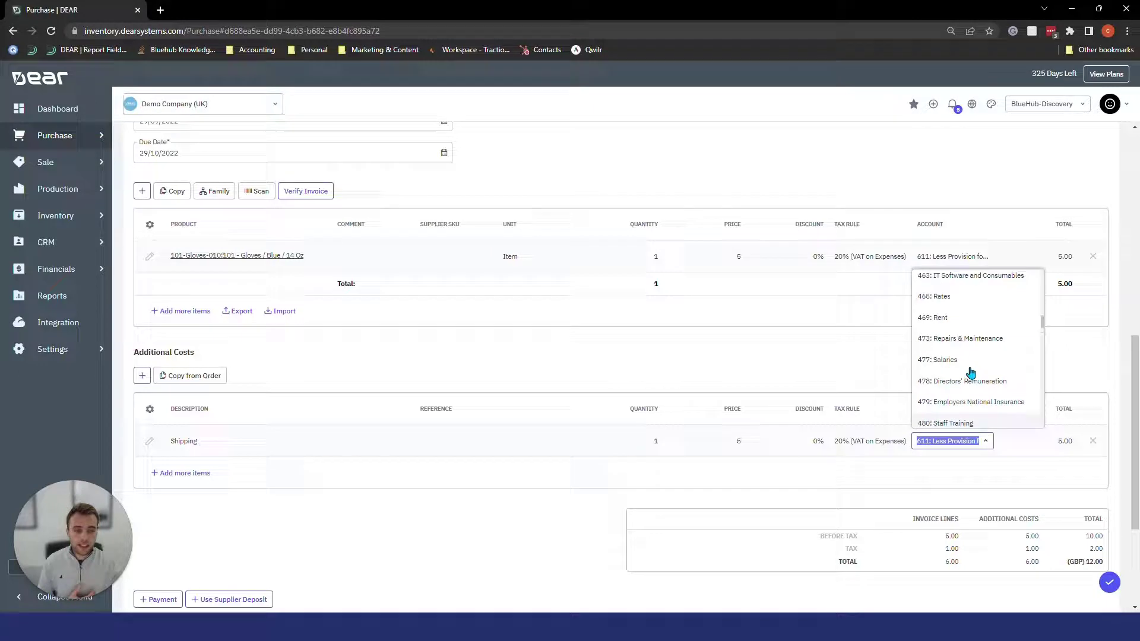
pyautogui.scroll(4, 971, 372)
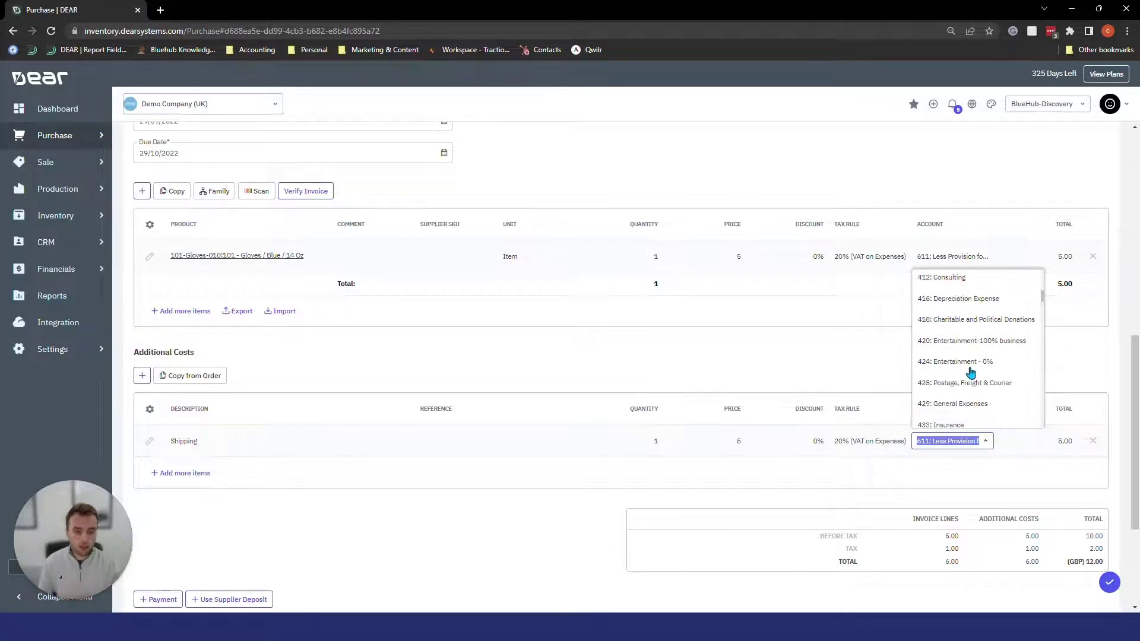
pyautogui.click(960, 404)
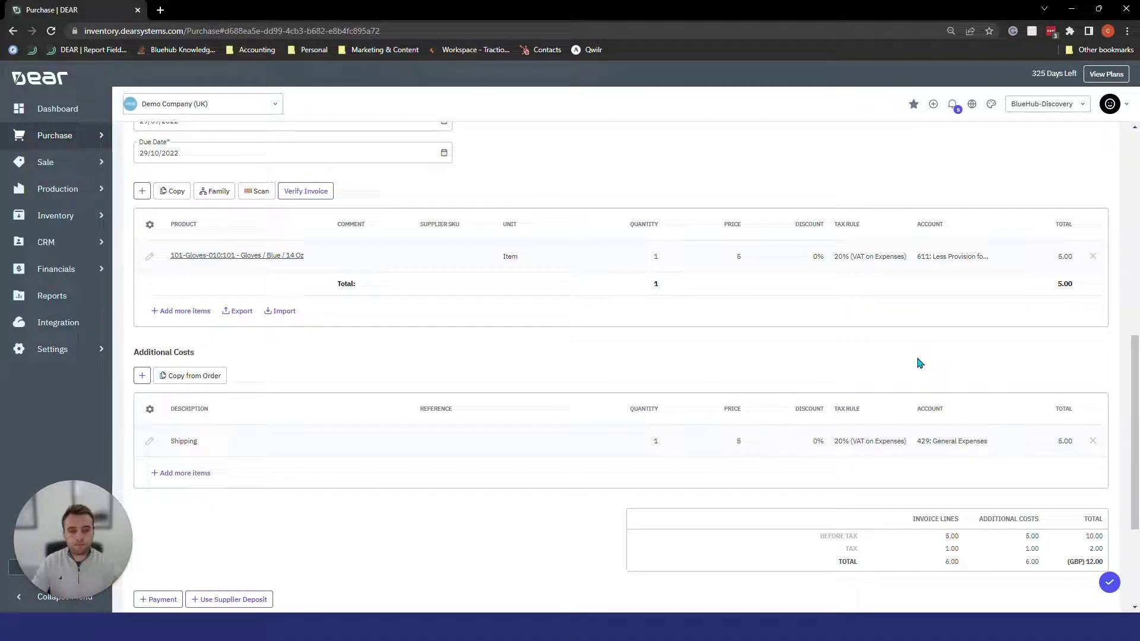
# Authorise the GBP 12.00 purchase invoice with its gloves and Shipping lines.
pyautogui.scroll(3, 918, 363)
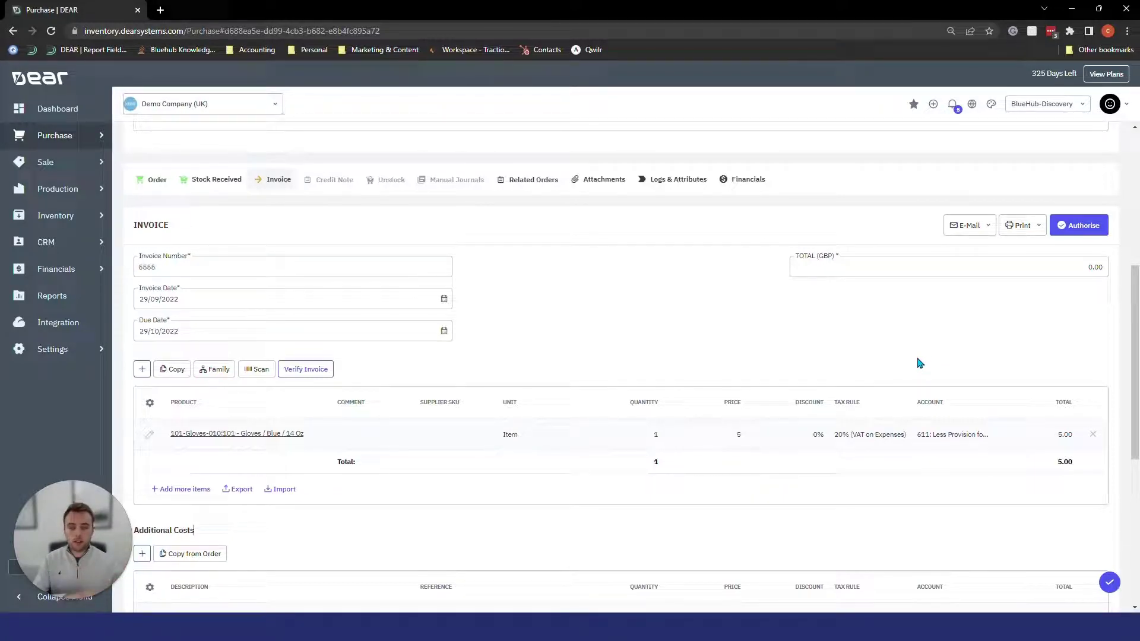
pyautogui.click(1055, 232)
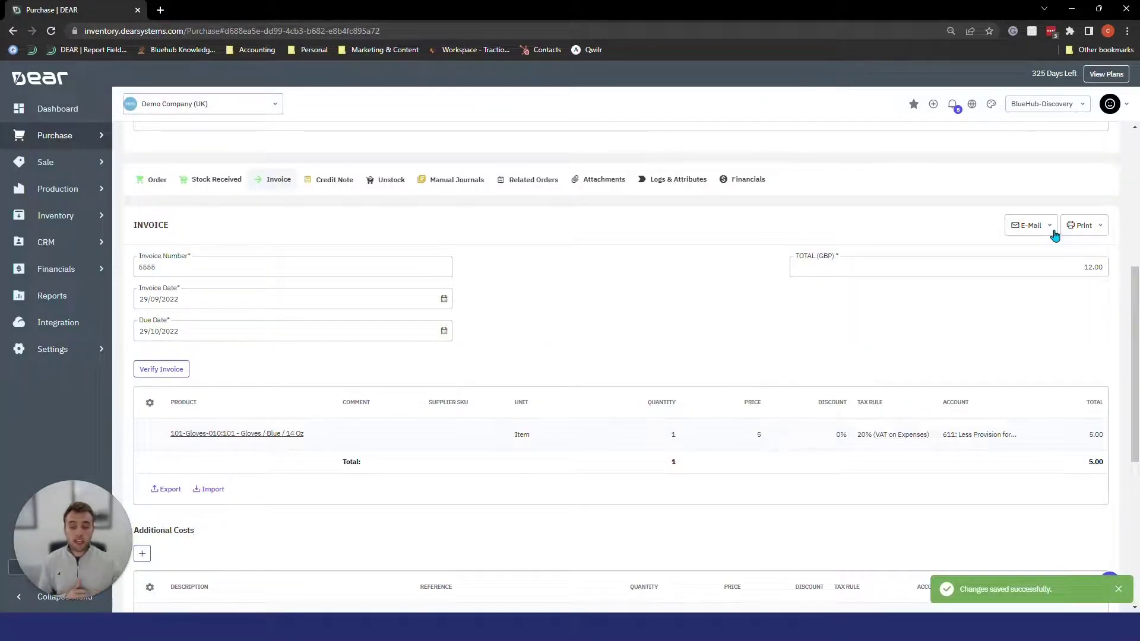
pyautogui.scroll(-1, 815, 389)
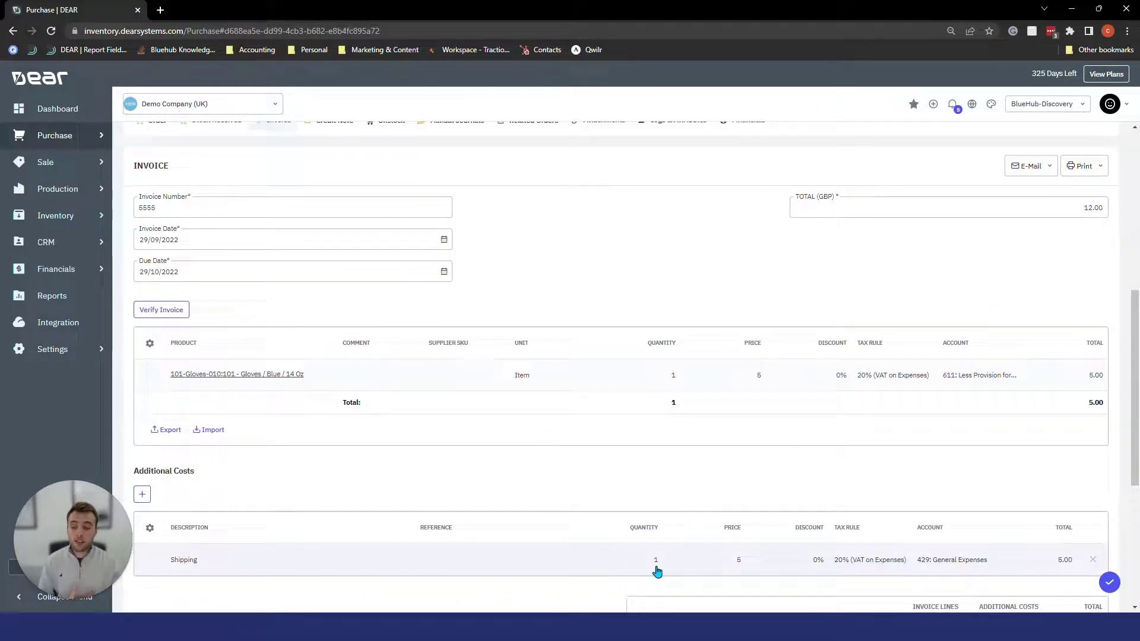
pyautogui.scroll(2, 654, 570)
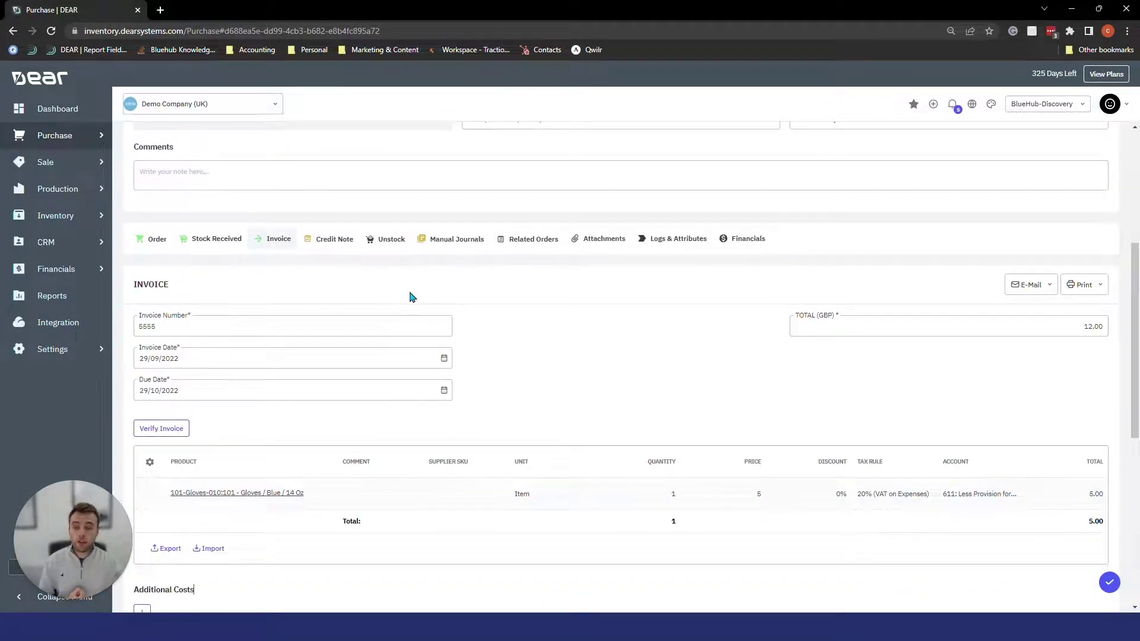
# Add a manual journal debiting 611 and crediting 325: Direct Expenses.
pyautogui.click(435, 239)
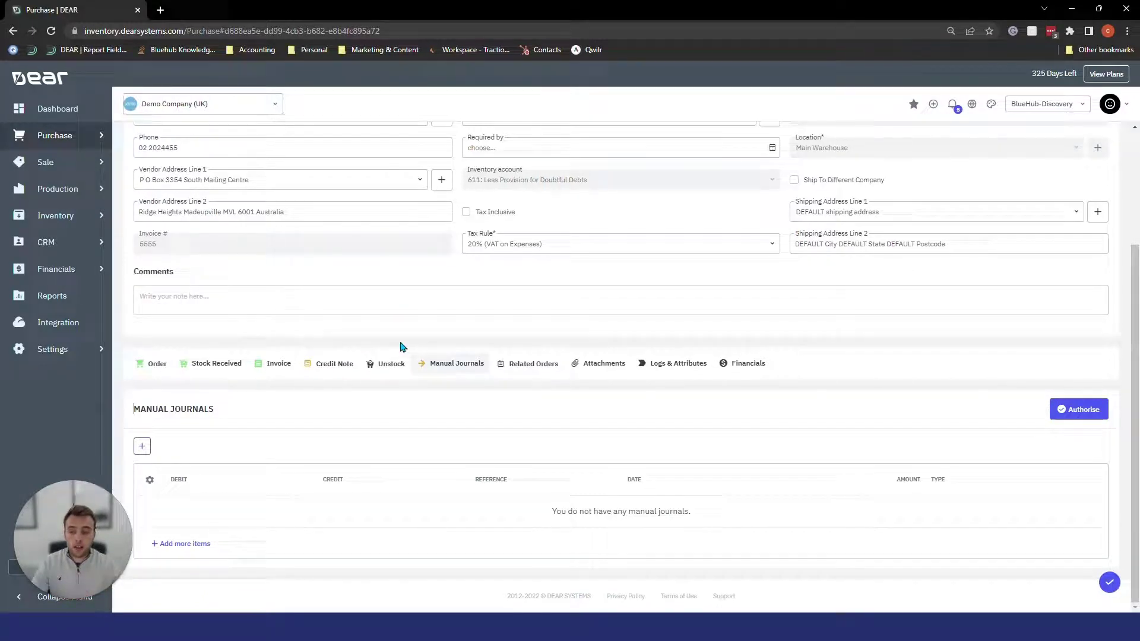
pyautogui.click(143, 448)
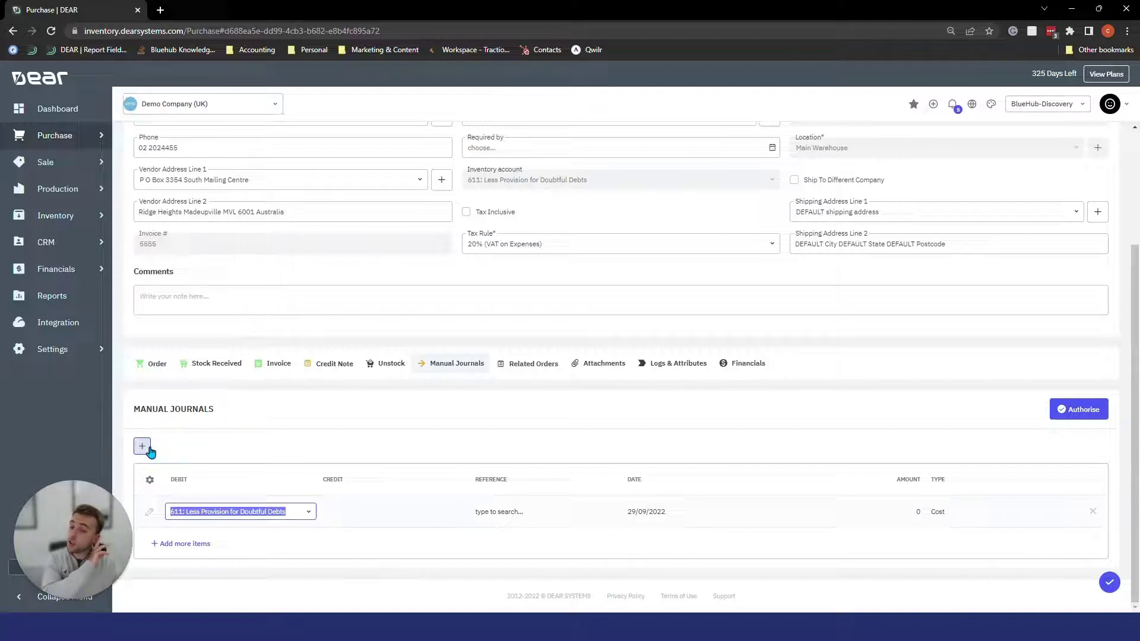
pyautogui.click(307, 514)
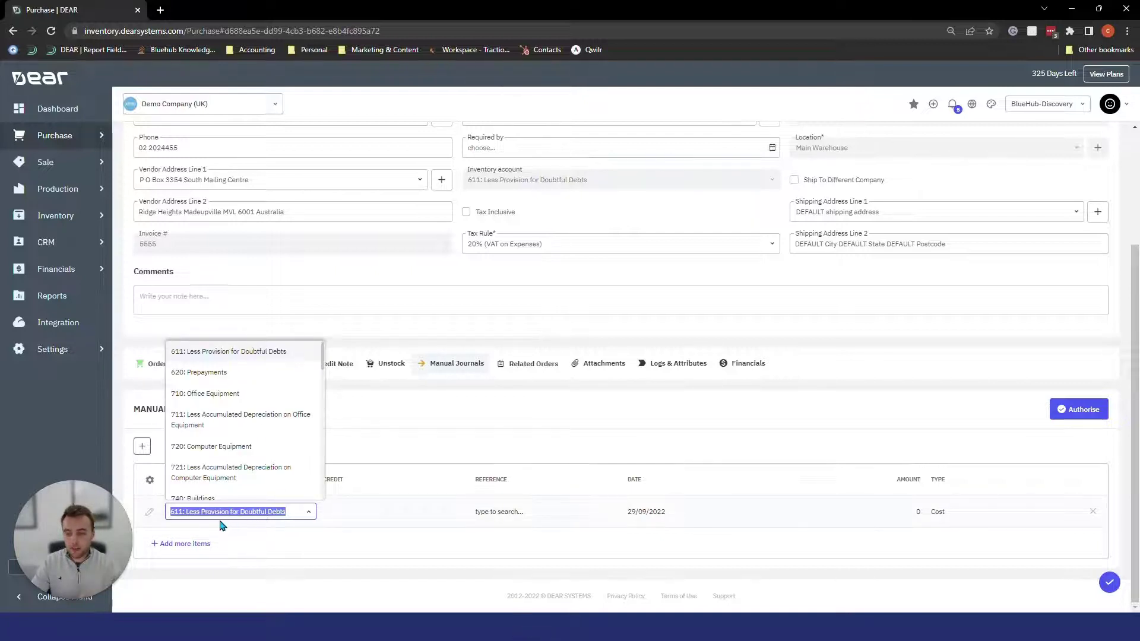
pyautogui.click(297, 544)
pyautogui.click(433, 514)
pyautogui.click(460, 515)
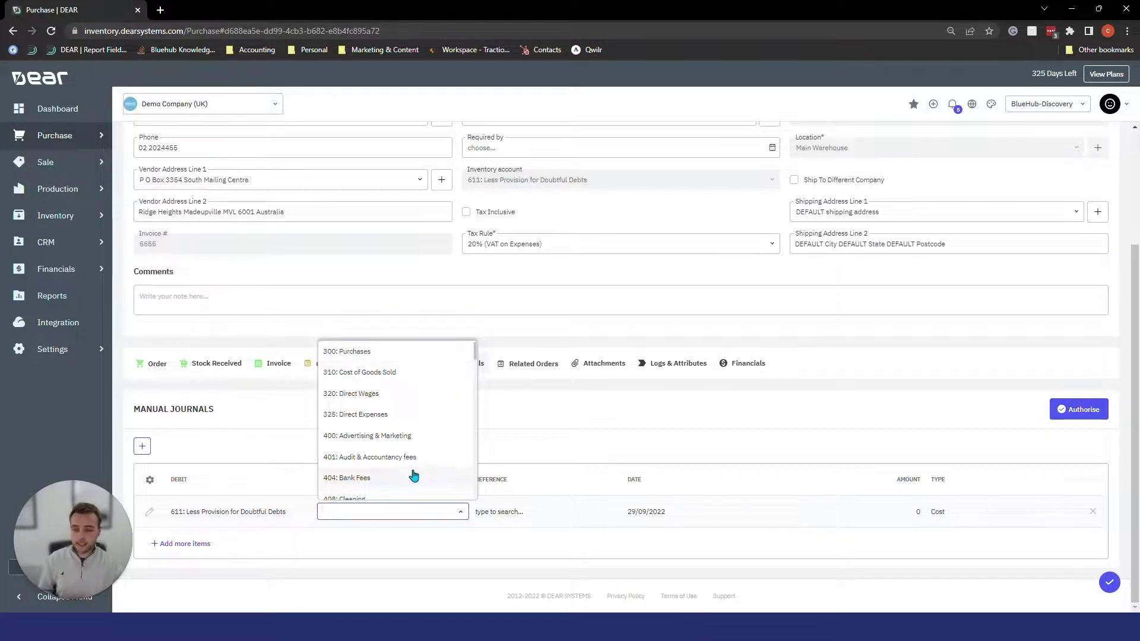
pyautogui.click(375, 415)
pyautogui.click(481, 514)
pyautogui.write('Refer')
pyautogui.press('BackSpace')
pyautogui.write('reight 30494394039')
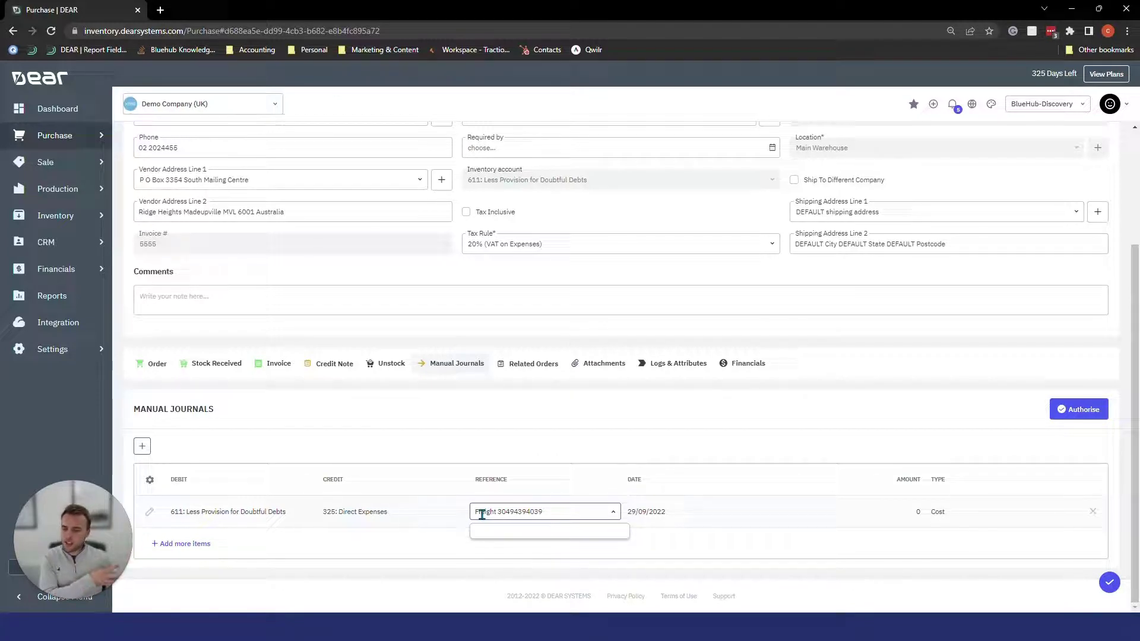
pyautogui.click(521, 552)
pyautogui.click(917, 514)
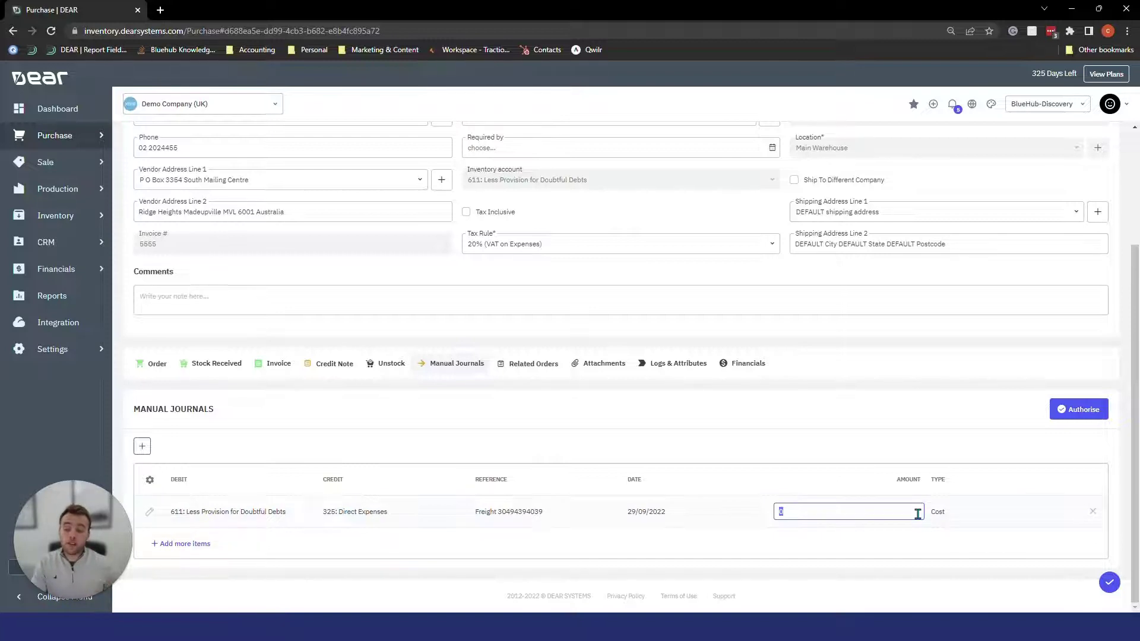
pyautogui.write('10')
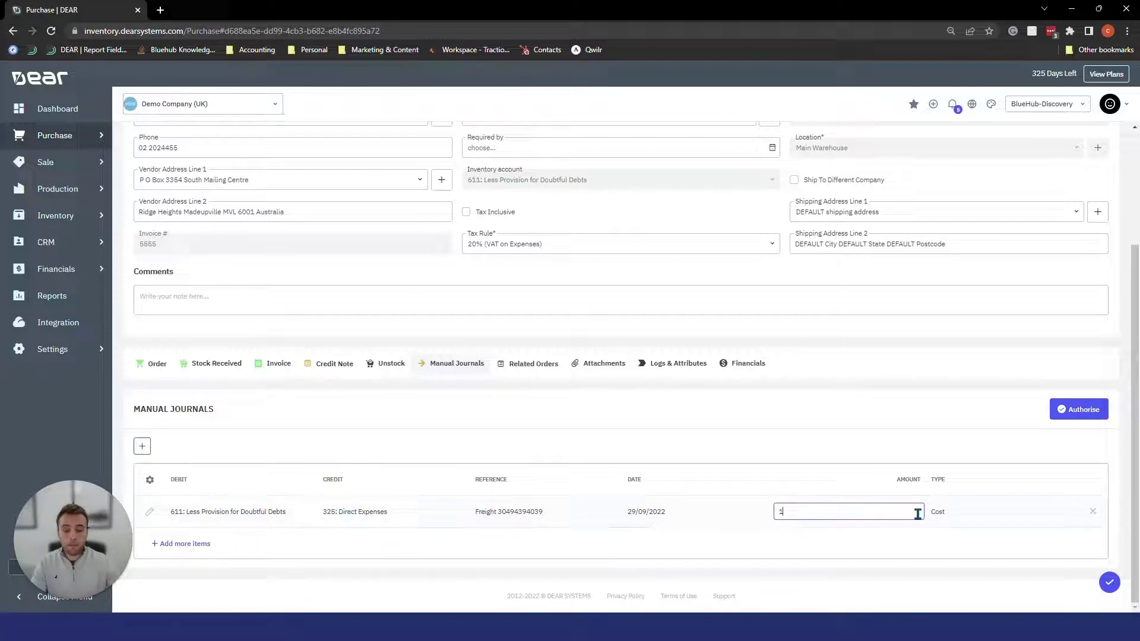
pyautogui.click(927, 546)
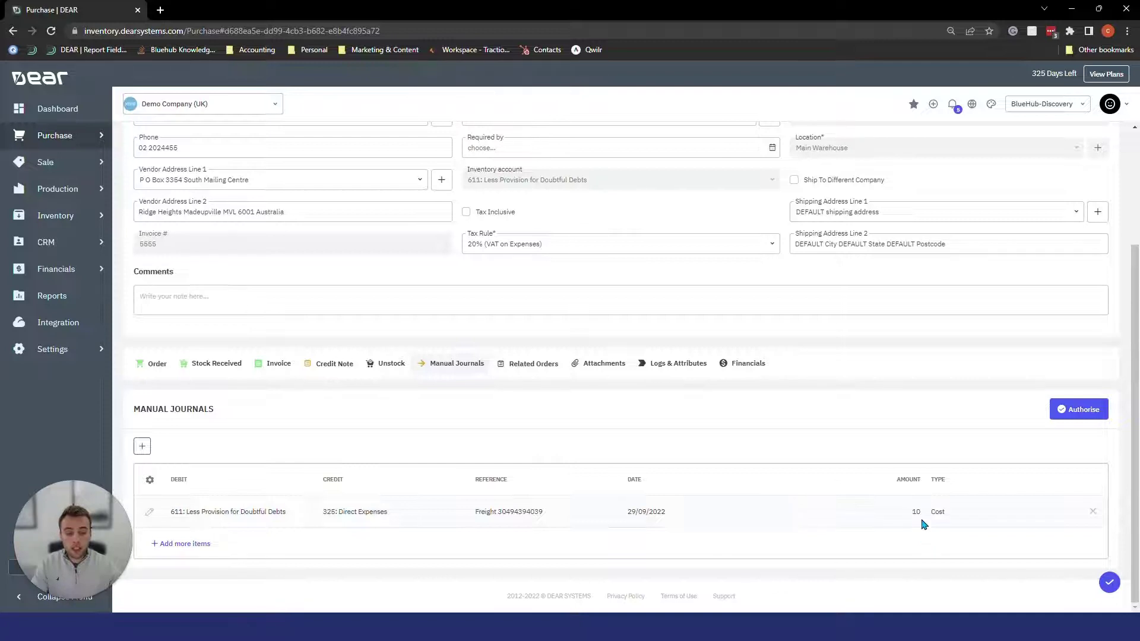
# Set the journal's allocation type to Manually.
pyautogui.click(1029, 511)
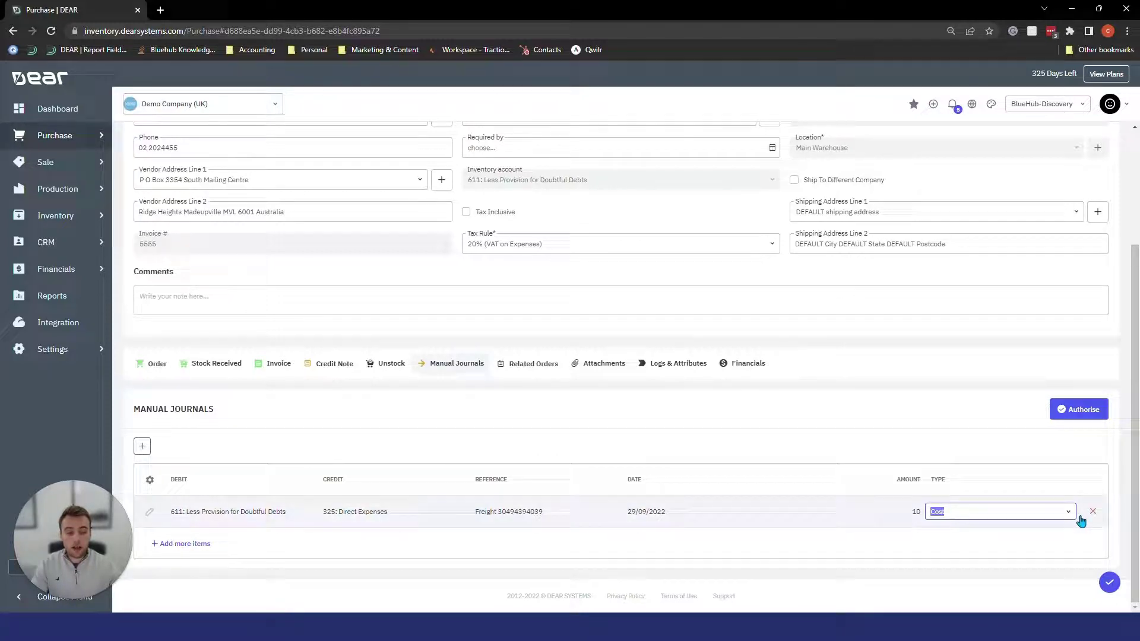
pyautogui.click(1069, 512)
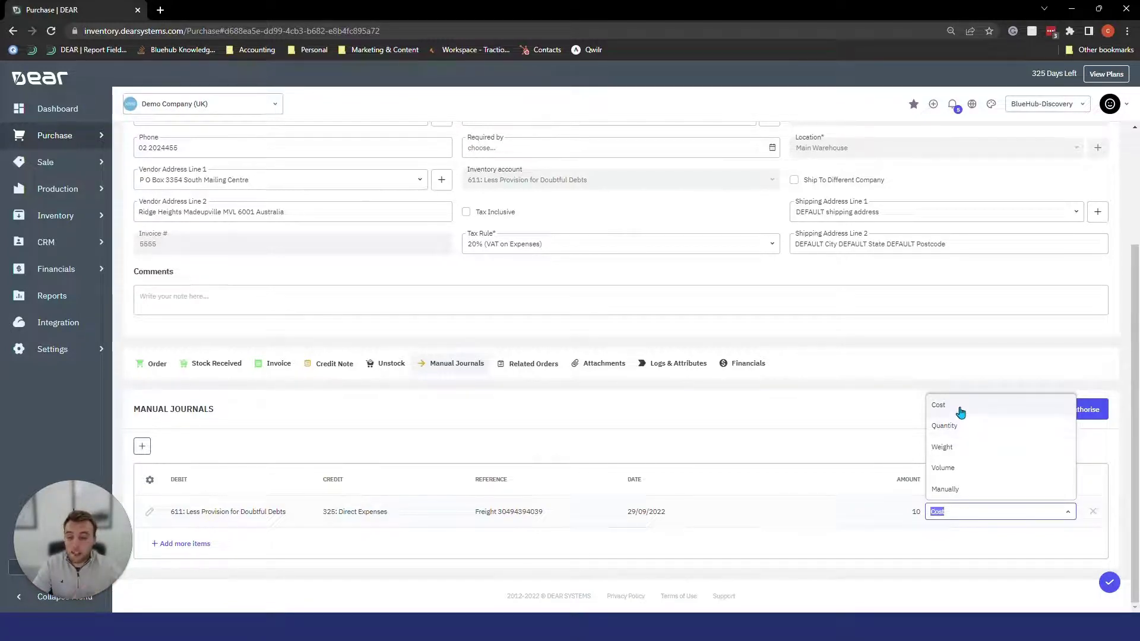
pyautogui.click(944, 490)
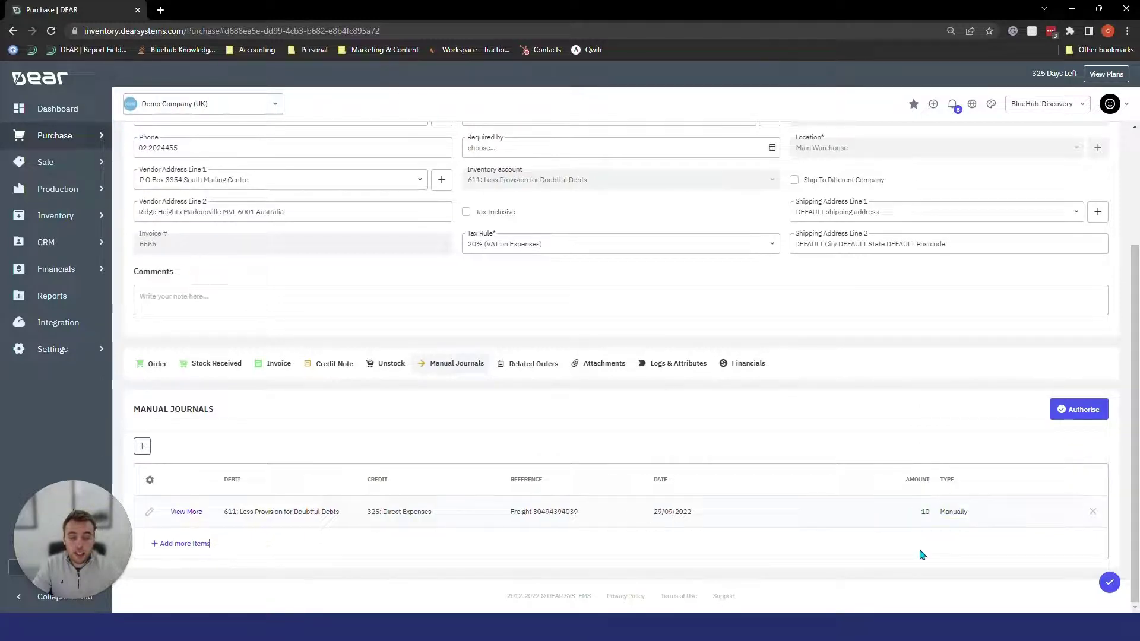
# Authorise the freight journal and open the gloves' manual journal cost in its charge breakdown.
pyautogui.click(1100, 414)
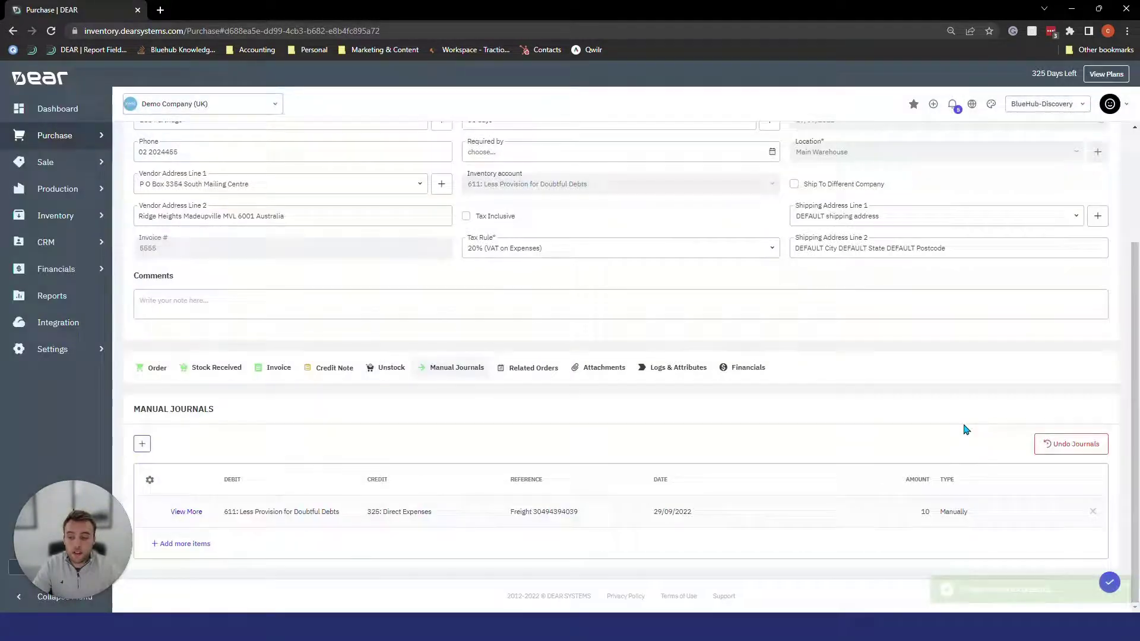
pyautogui.click(186, 512)
pyautogui.scroll(-2, 314, 445)
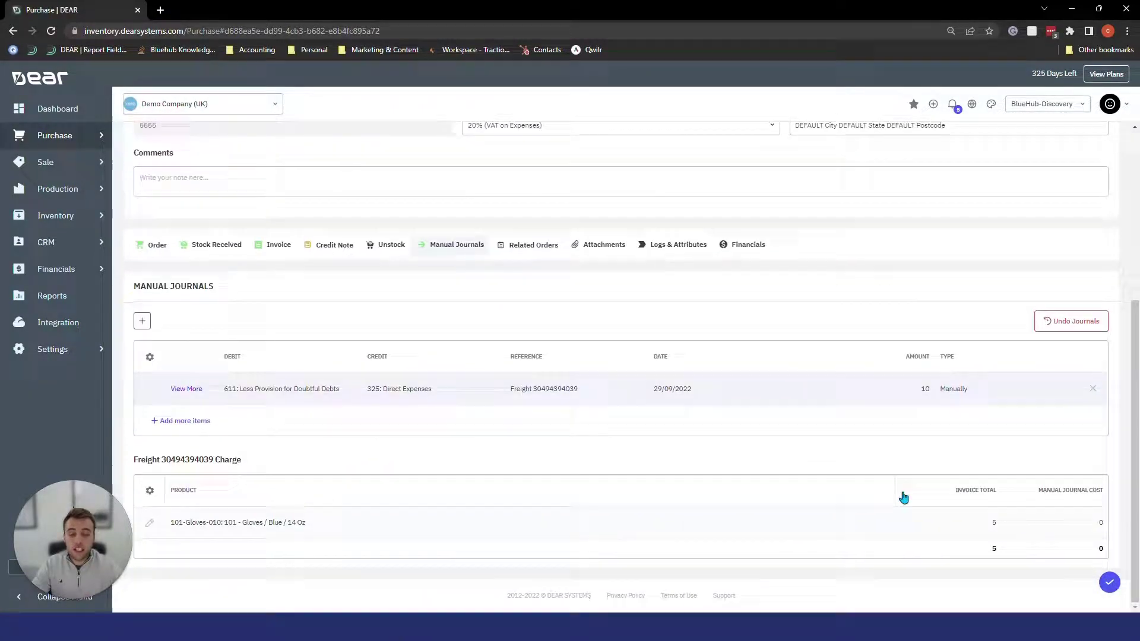
pyautogui.click(1099, 521)
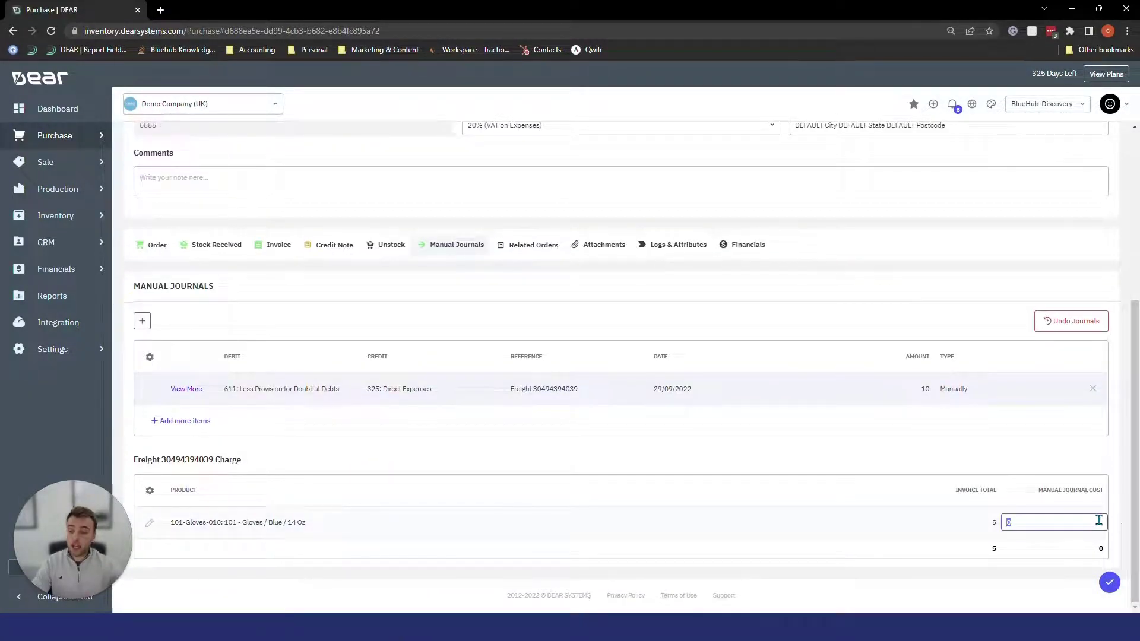
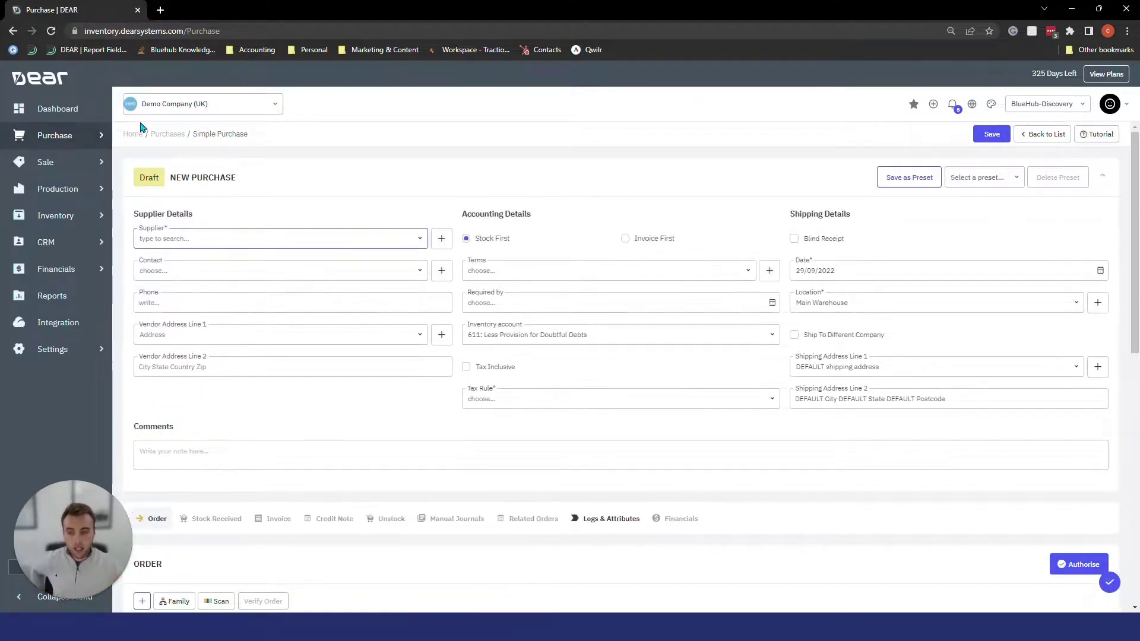
# Choose Bayside Club as the supplier and mark the purchase Invoice First with Blind Receipt.
pyautogui.click(422, 237)
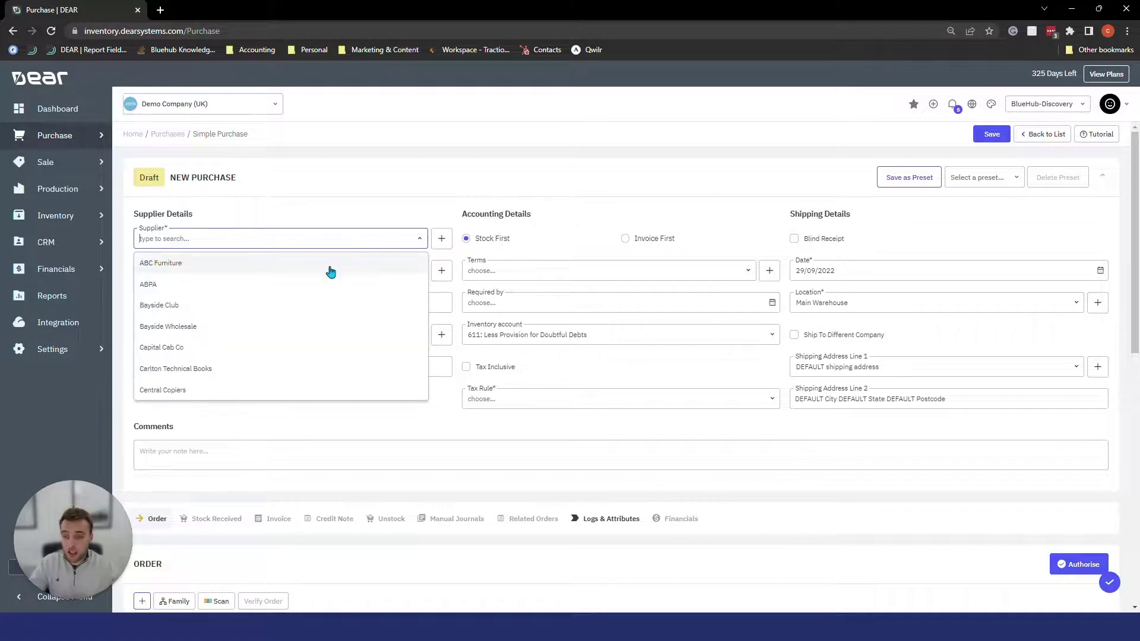
pyautogui.click(260, 305)
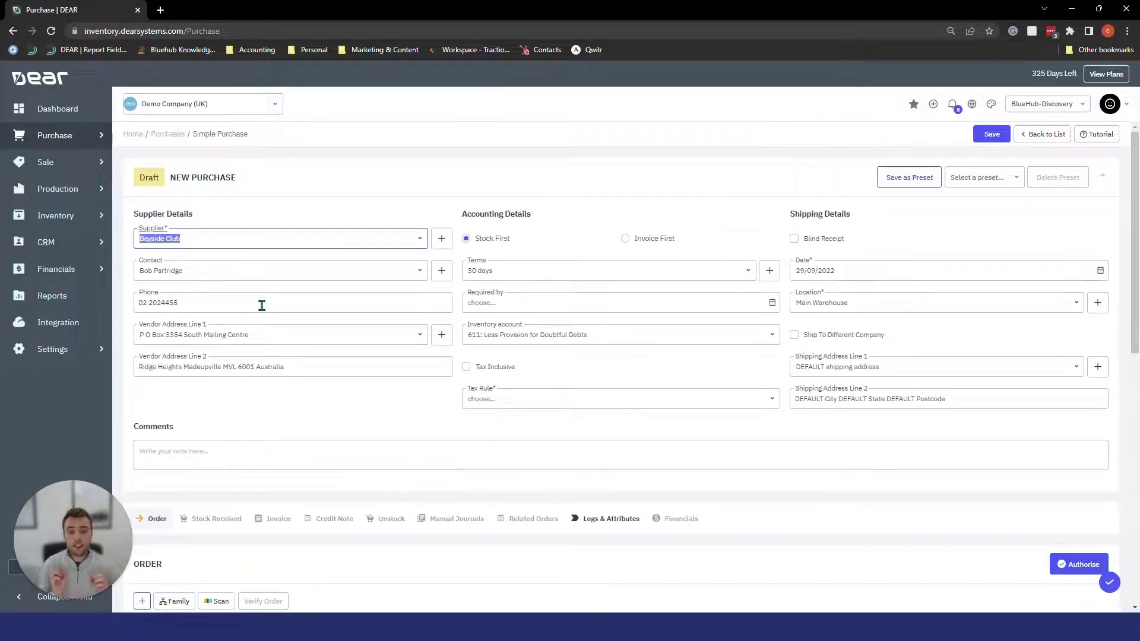
pyautogui.click(627, 240)
pyautogui.click(794, 240)
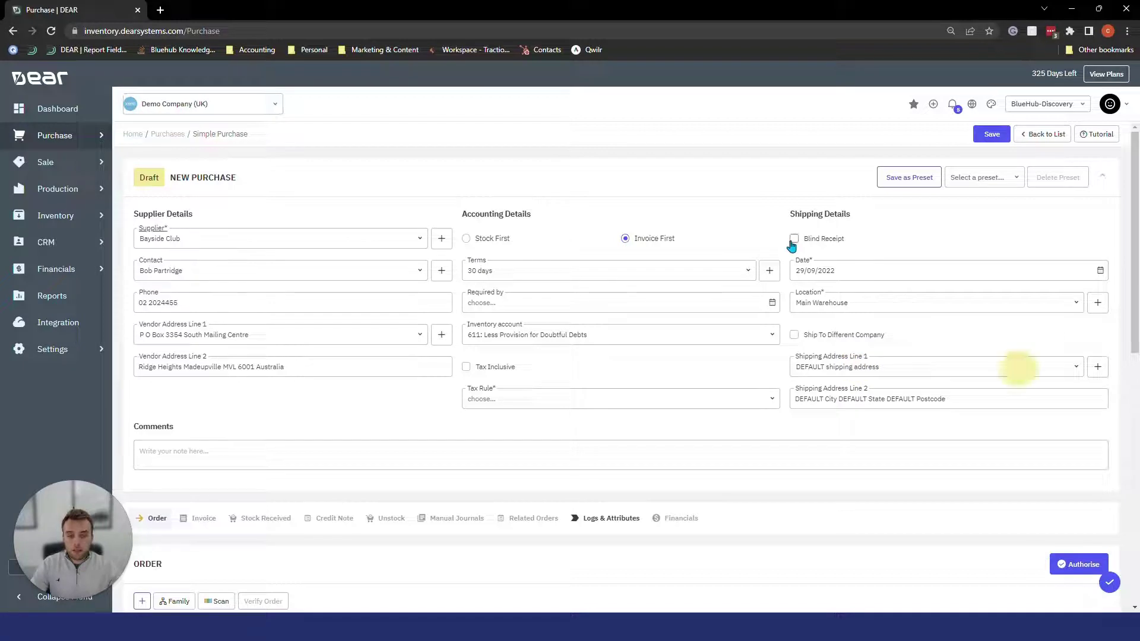
pyautogui.scroll(-1, 791, 246)
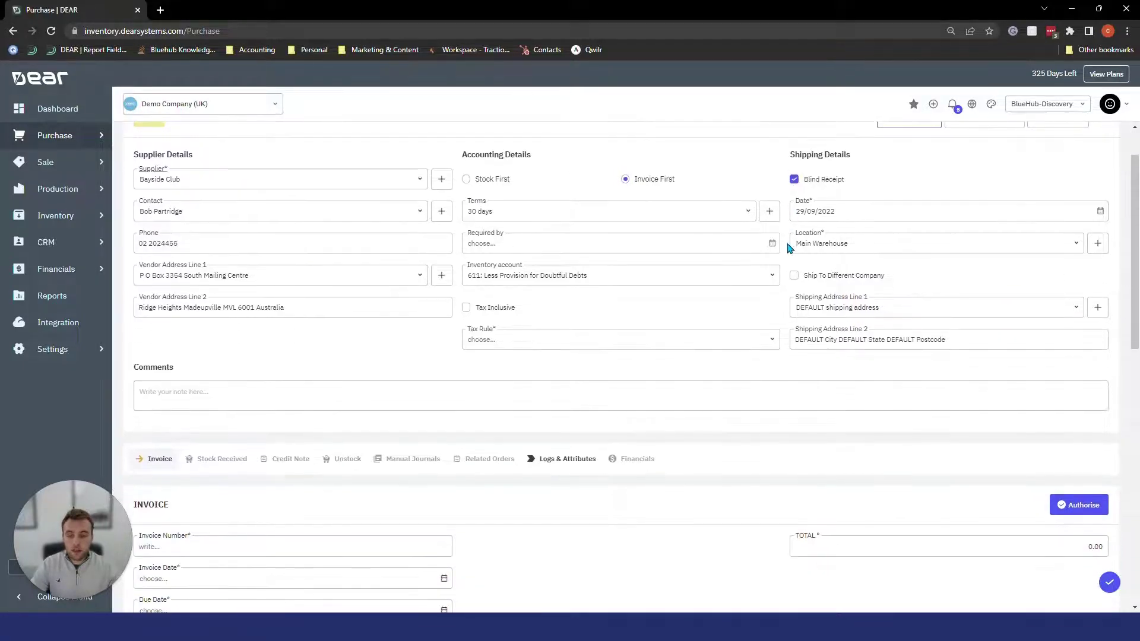
# Set the purchase tax rule to 20% (VAT on Expenses).
pyautogui.click(771, 339)
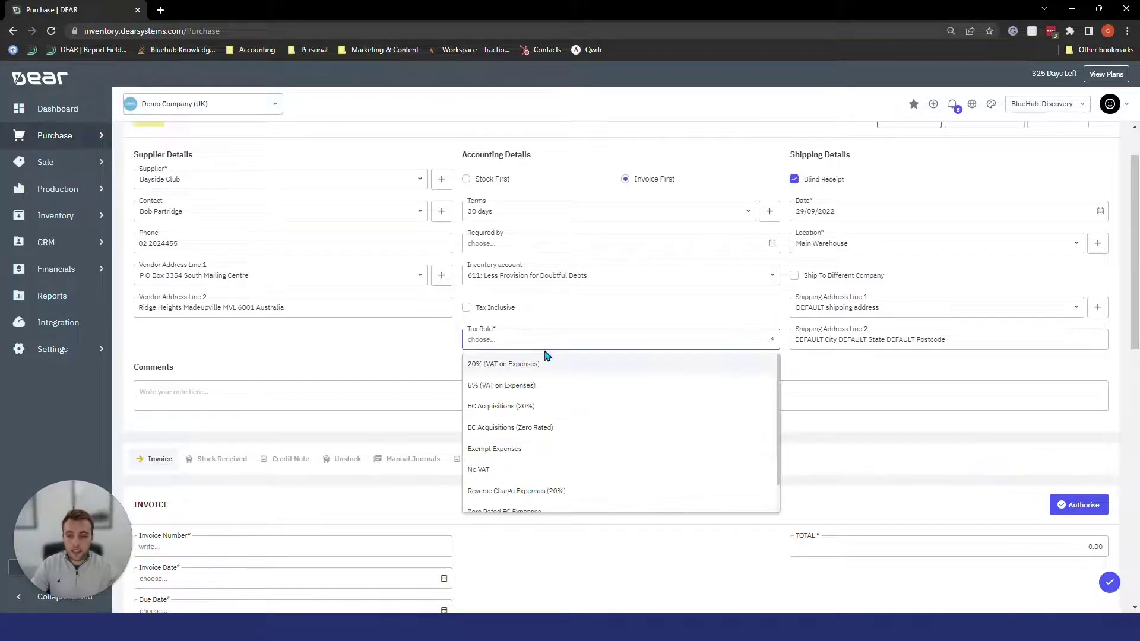
pyautogui.click(514, 369)
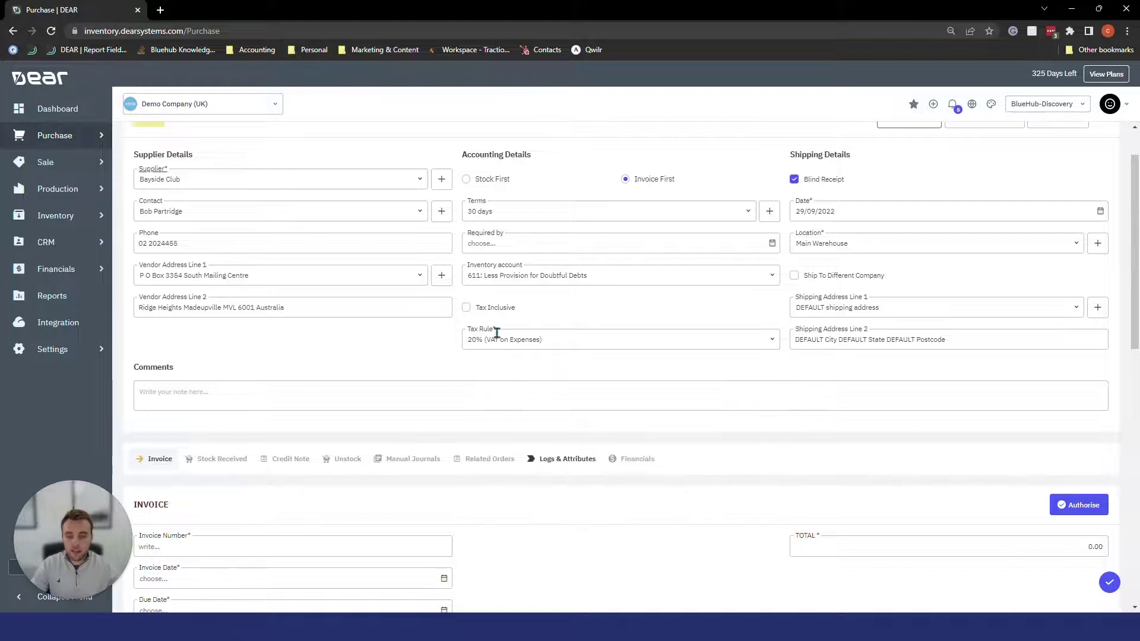
pyautogui.scroll(-1, 458, 372)
pyautogui.scroll(-2, 443, 360)
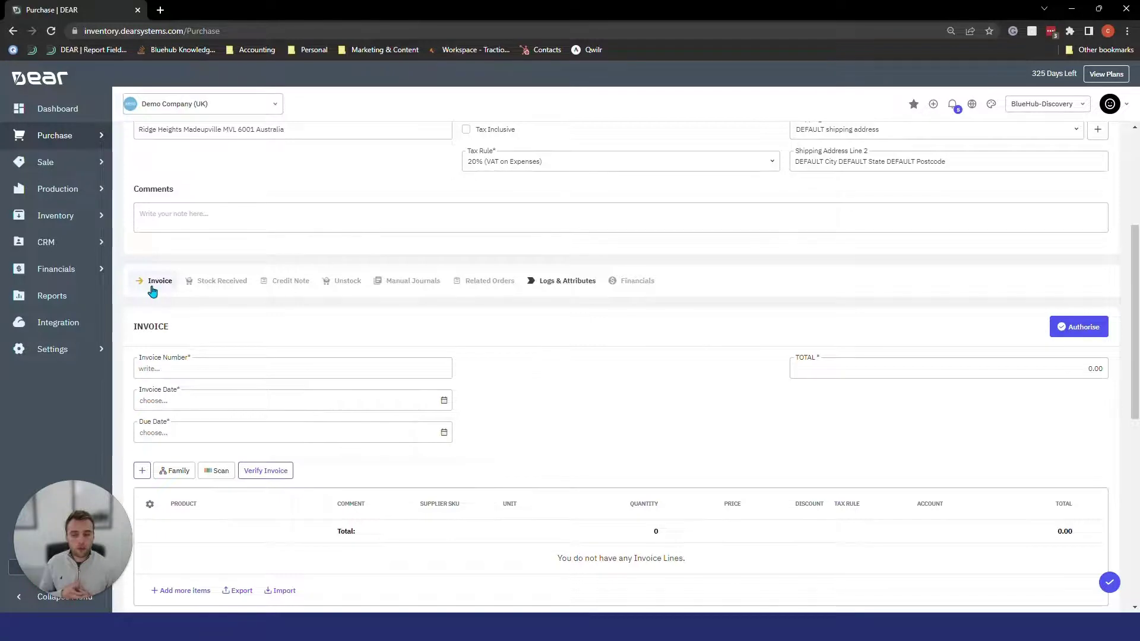
# Enter invoice number 0008 with invoice date 29/09/2022.
pyautogui.click(196, 364)
pyautogui.write('0008')
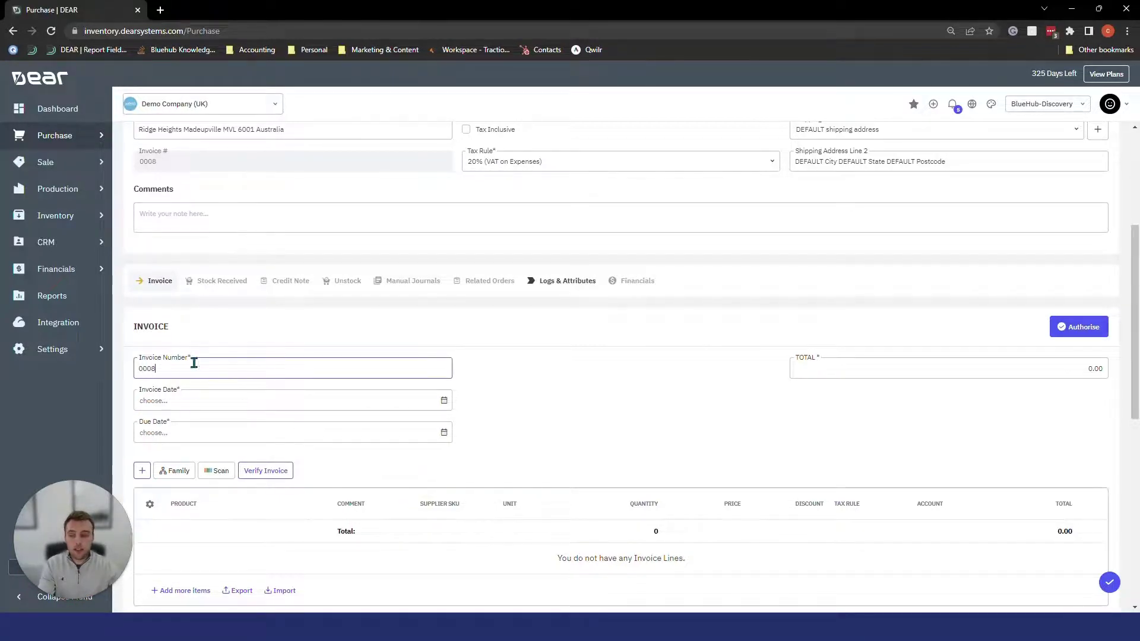
pyautogui.click(440, 400)
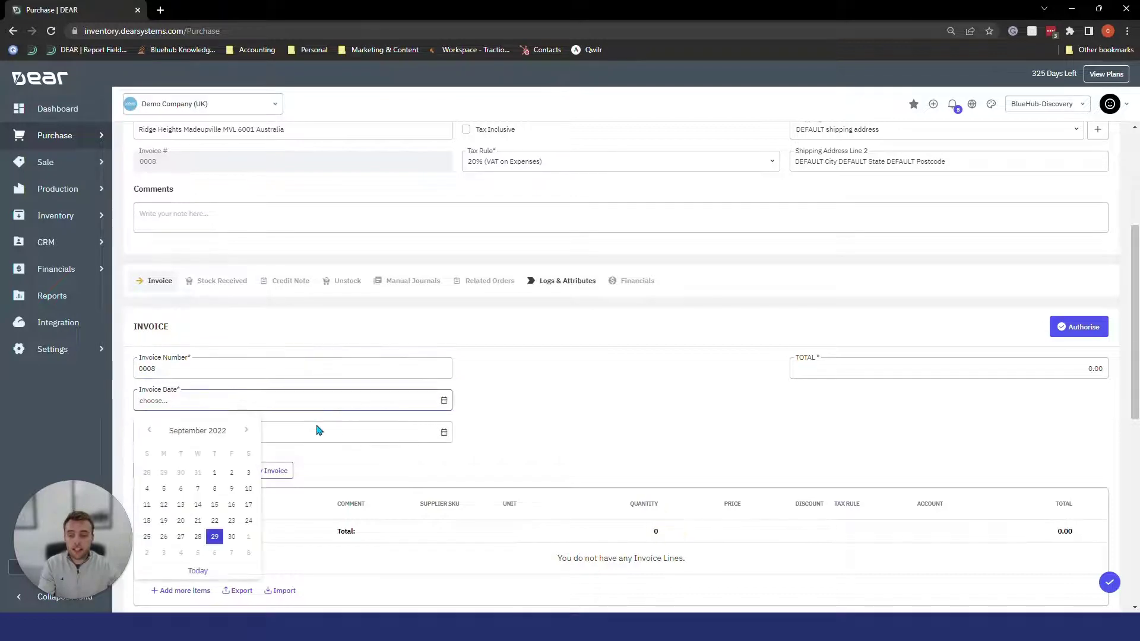
pyautogui.click(215, 537)
pyautogui.scroll(-3, 214, 522)
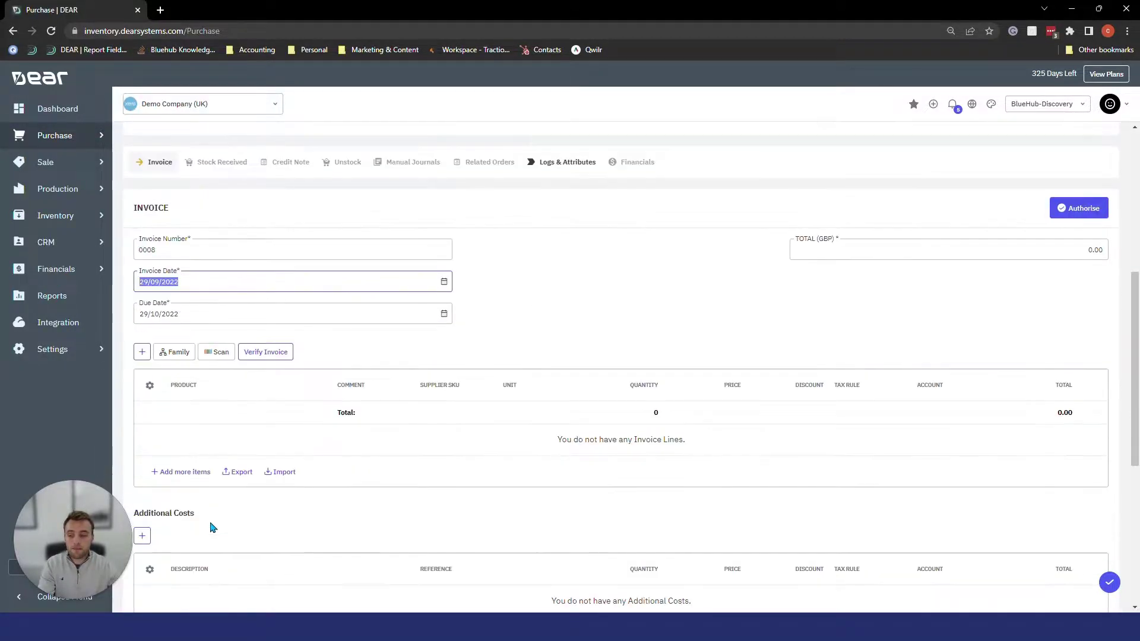
pyautogui.scroll(-1, 207, 496)
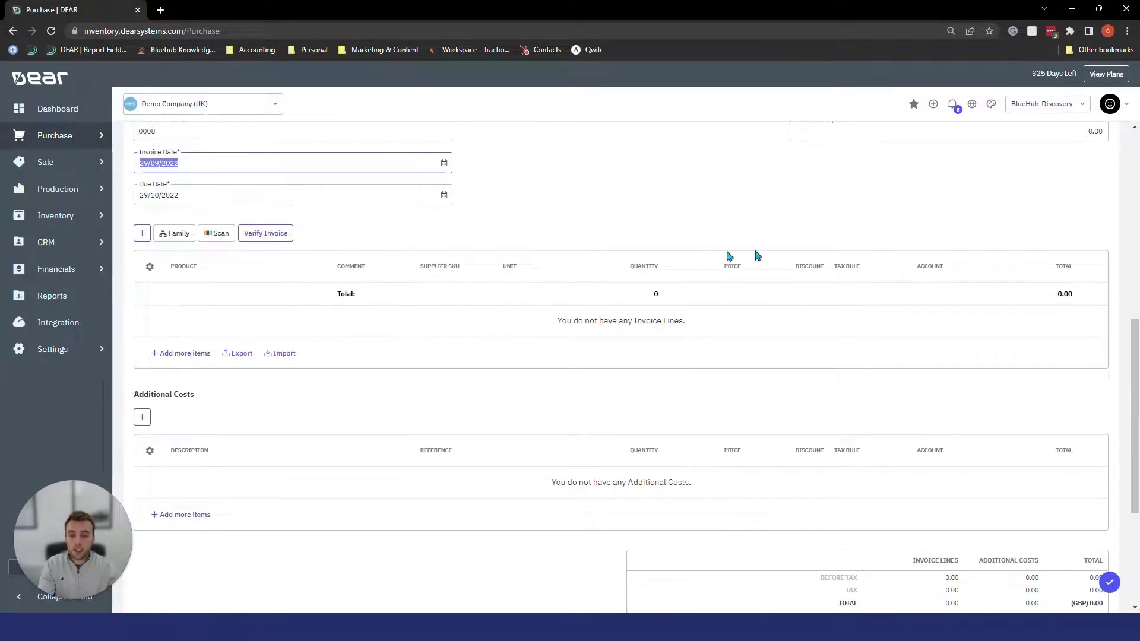
# Add a Shipping additional cost priced 10, charged to account 325: Direct Expenses.
pyautogui.click(142, 416)
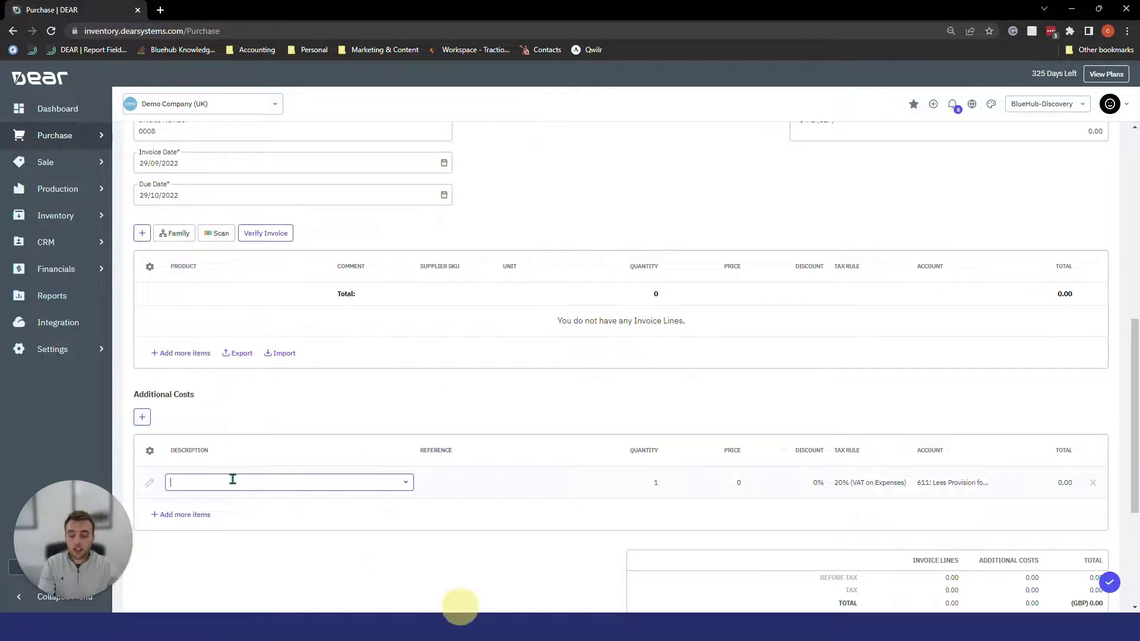
pyautogui.write('shippin')
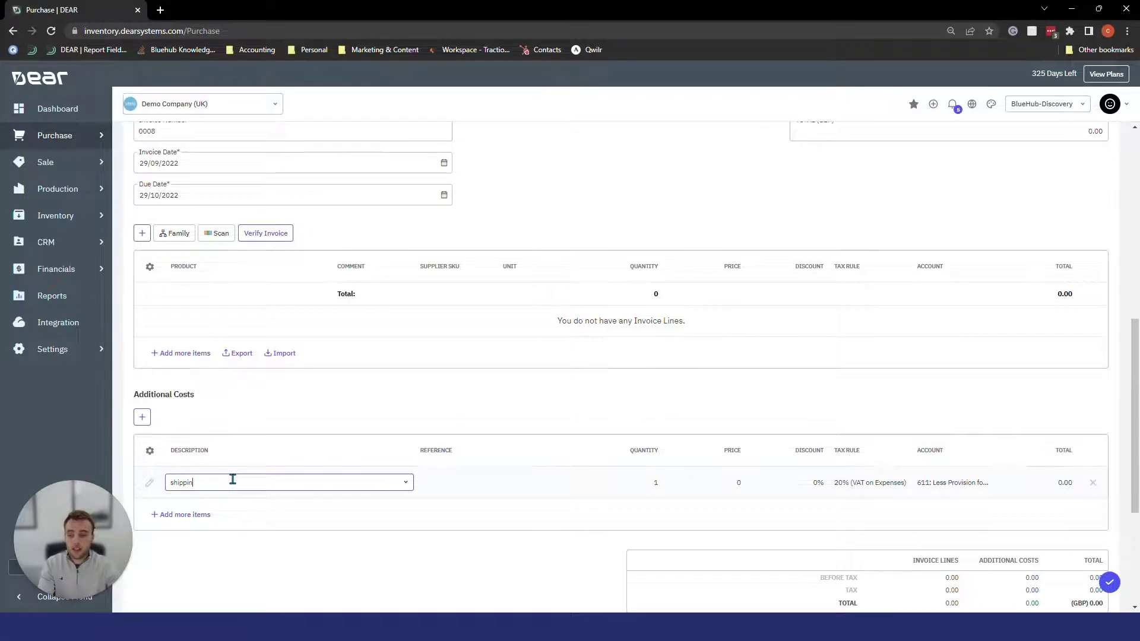
pyautogui.click(218, 525)
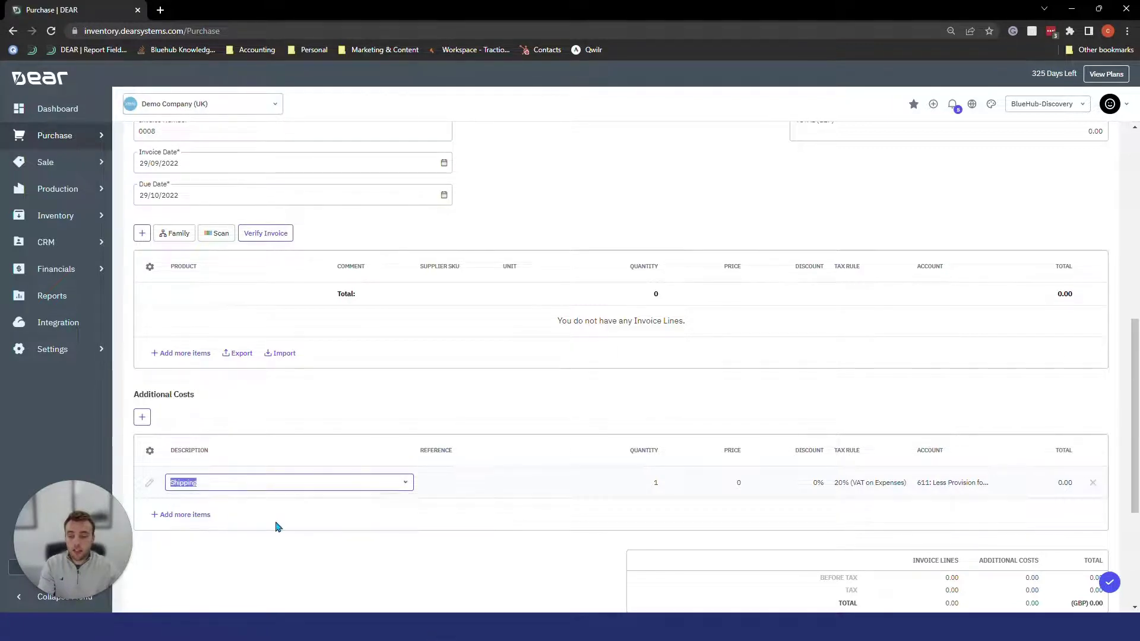
pyautogui.click(743, 485)
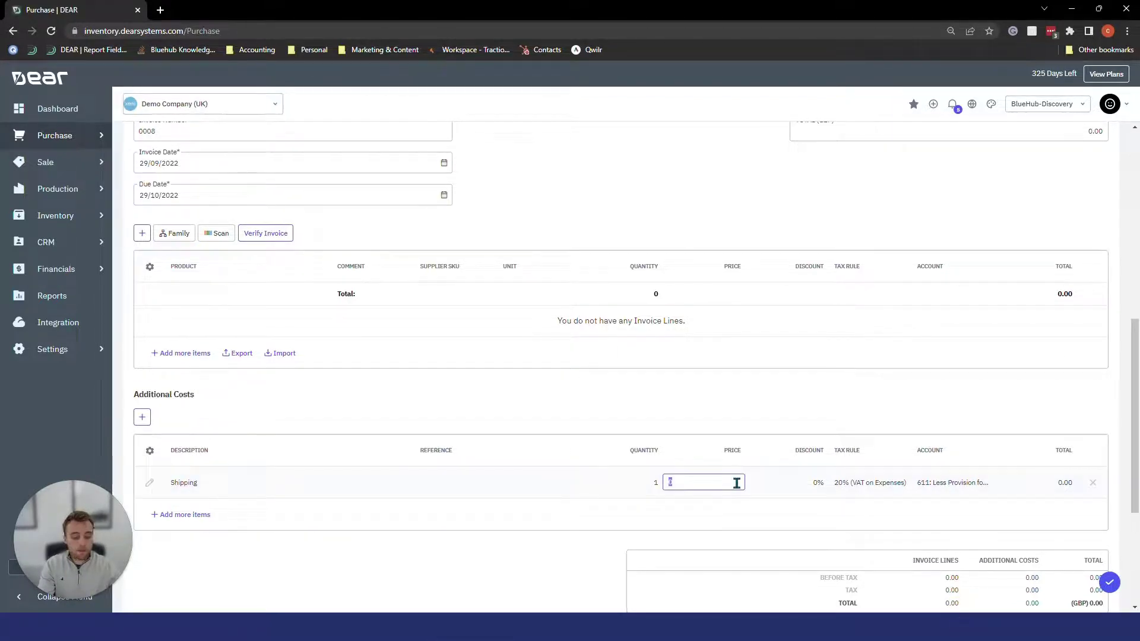
pyautogui.write('10')
pyautogui.click(735, 510)
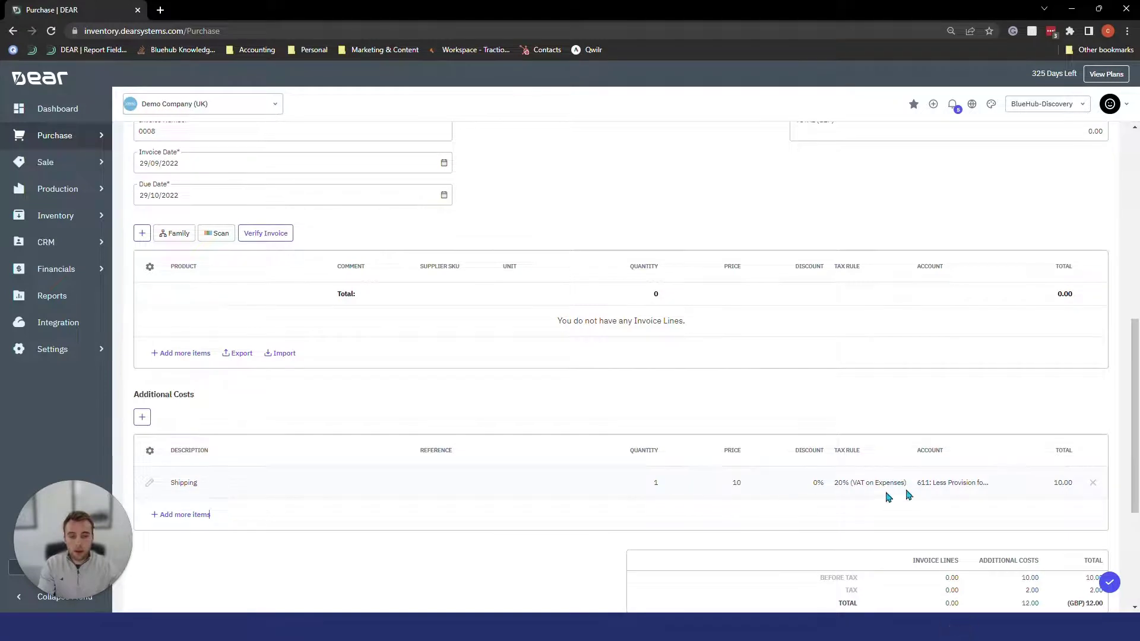
pyautogui.click(977, 483)
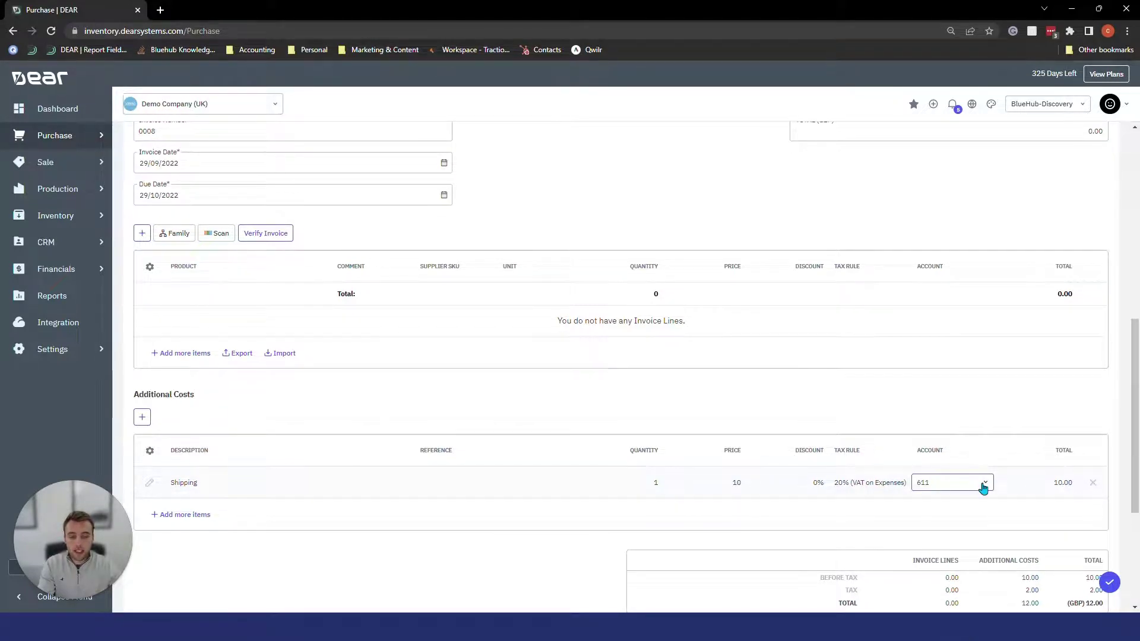
pyautogui.click(984, 482)
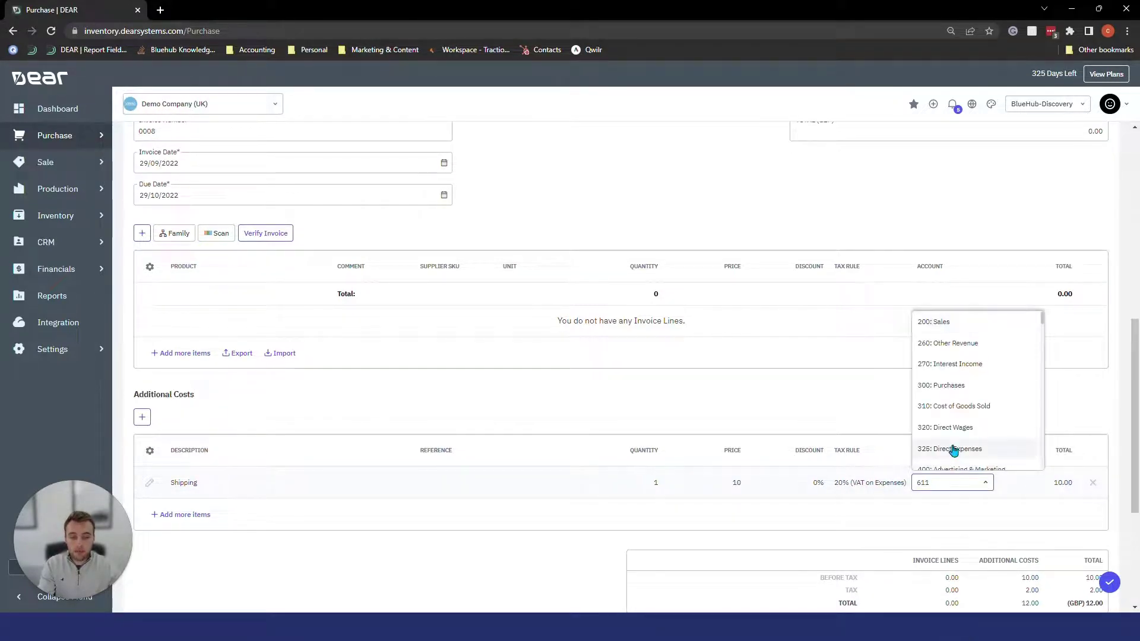
pyautogui.click(912, 508)
pyautogui.scroll(5, 891, 504)
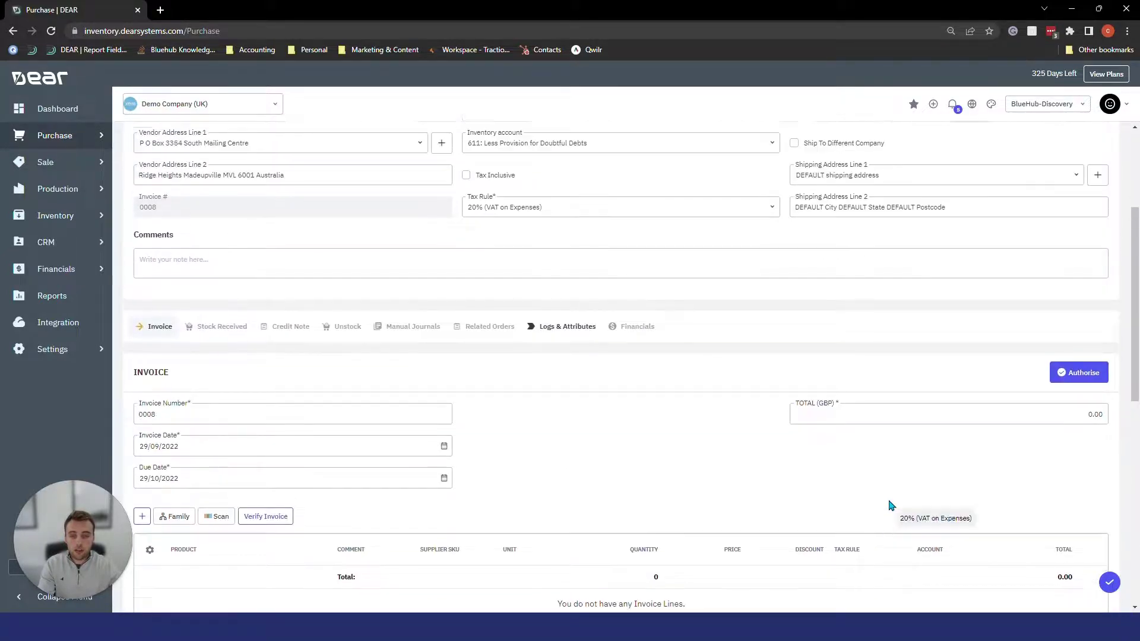
pyautogui.scroll(3, 891, 505)
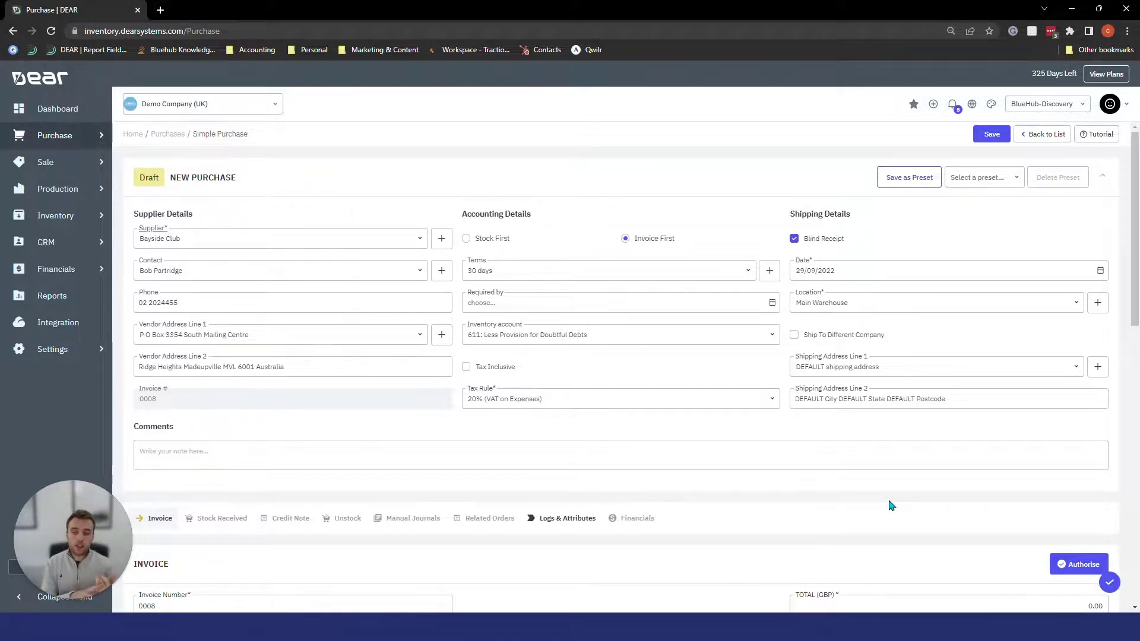
pyautogui.scroll(-7, 891, 505)
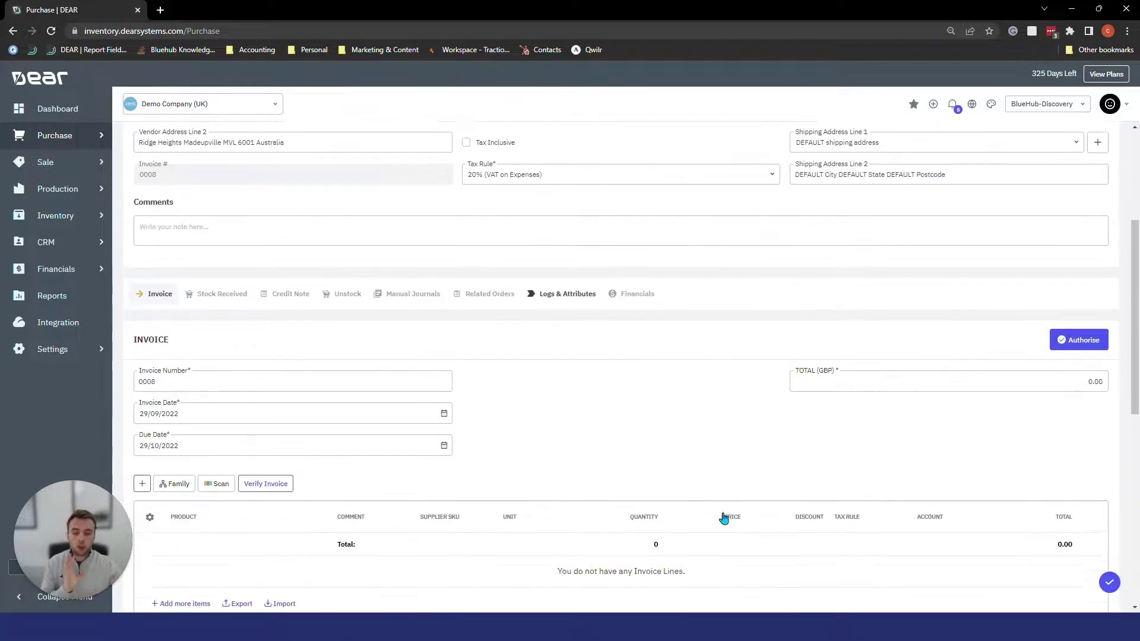
pyautogui.scroll(-1, 603, 525)
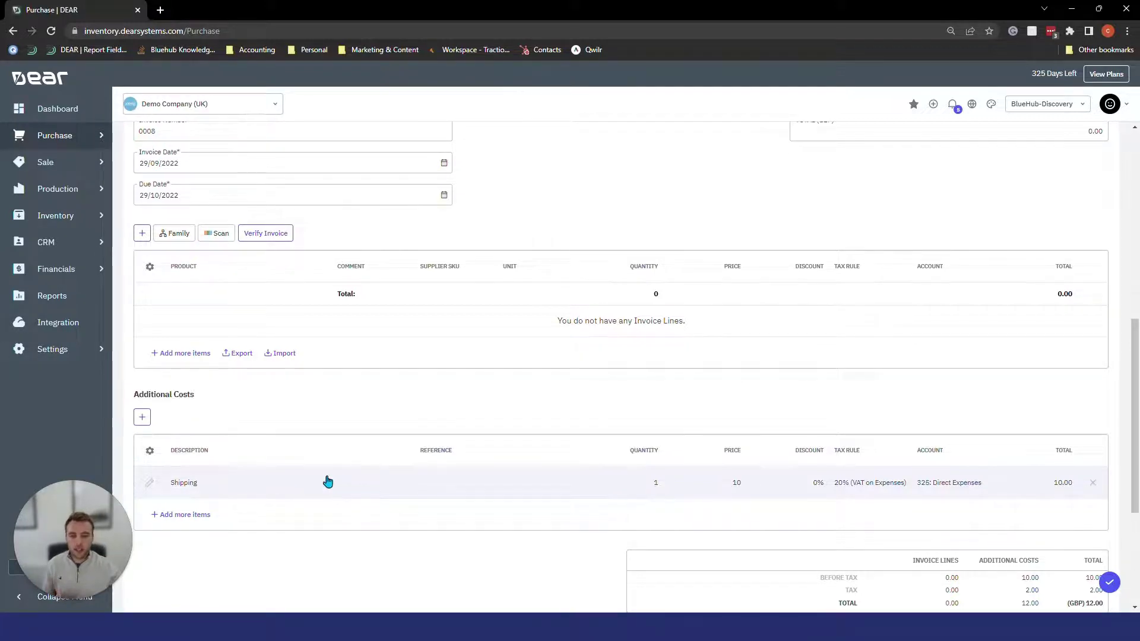
pyautogui.scroll(2, 328, 481)
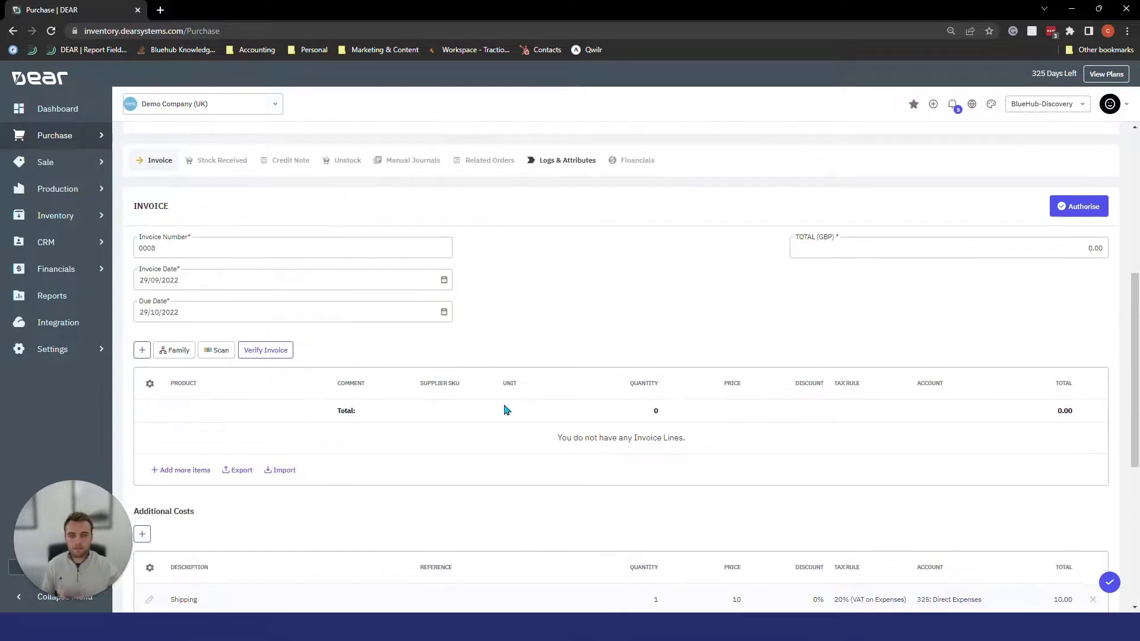
pyautogui.click(1081, 209)
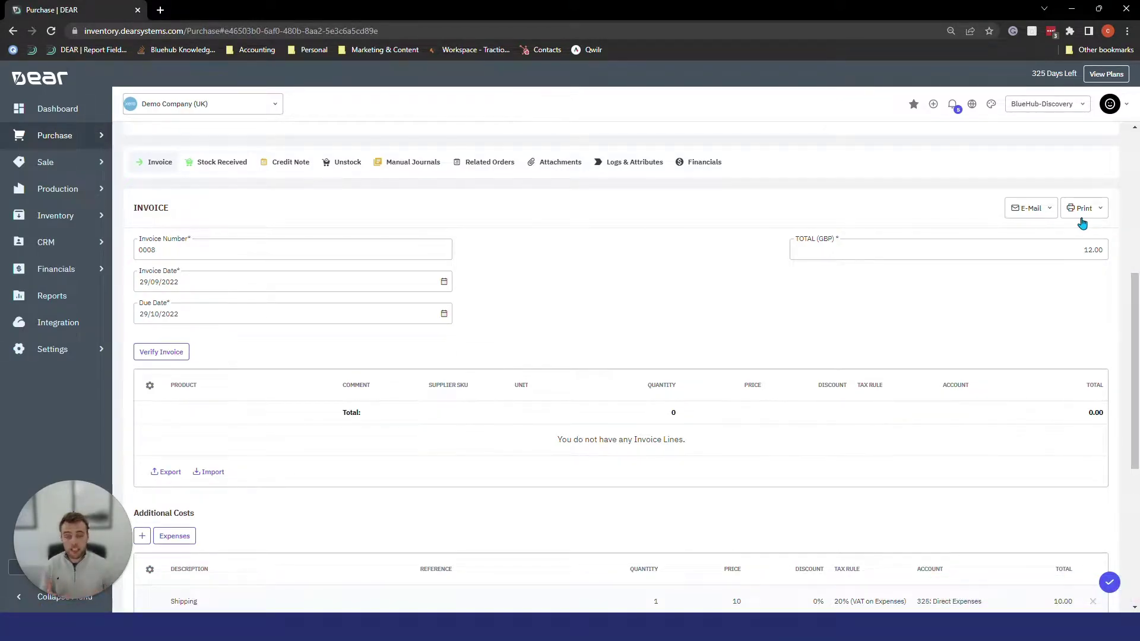
pyautogui.scroll(-2, 916, 316)
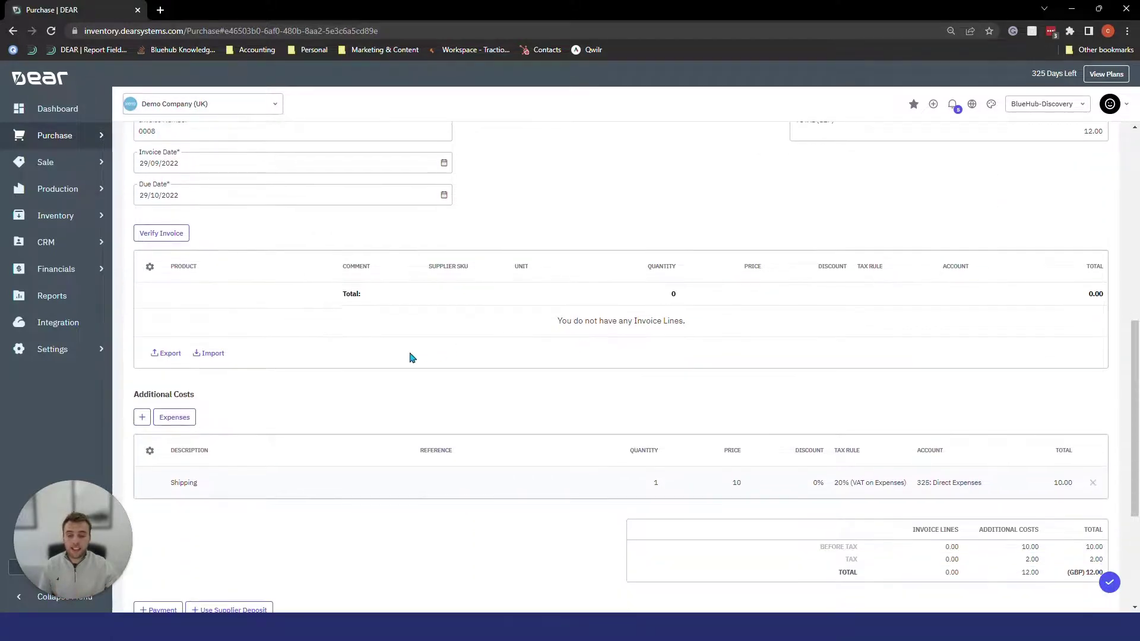
# Open Distribute Expenses for the shipping cost and select the 325 - Direct Expenses line to allocate.
pyautogui.click(174, 417)
pyautogui.scroll(-10, 191, 424)
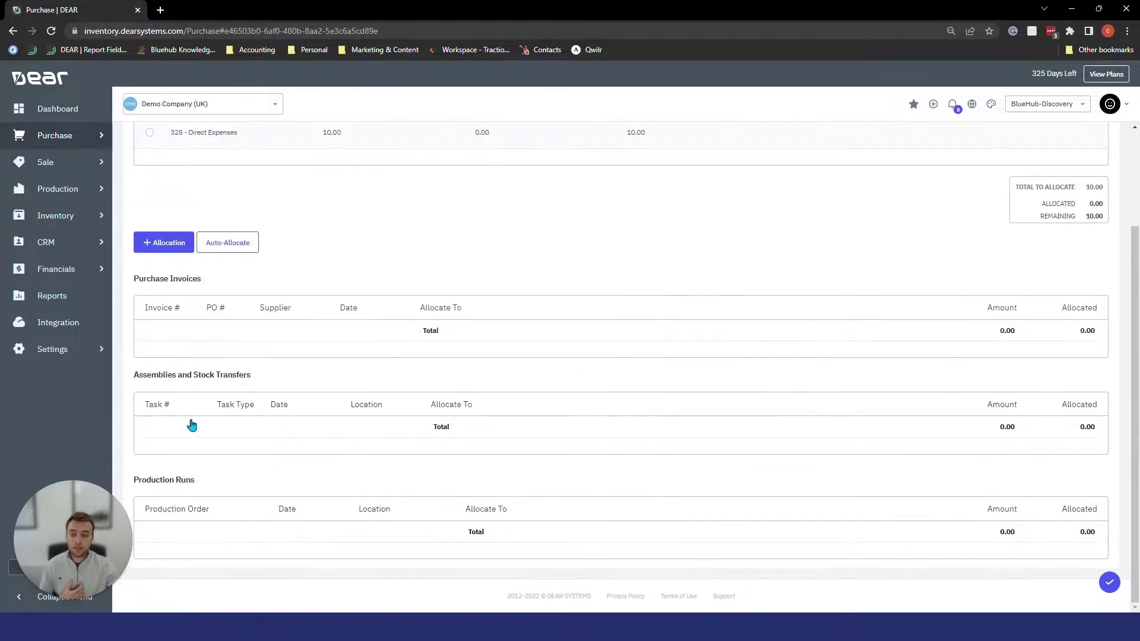
pyautogui.scroll(3, 191, 424)
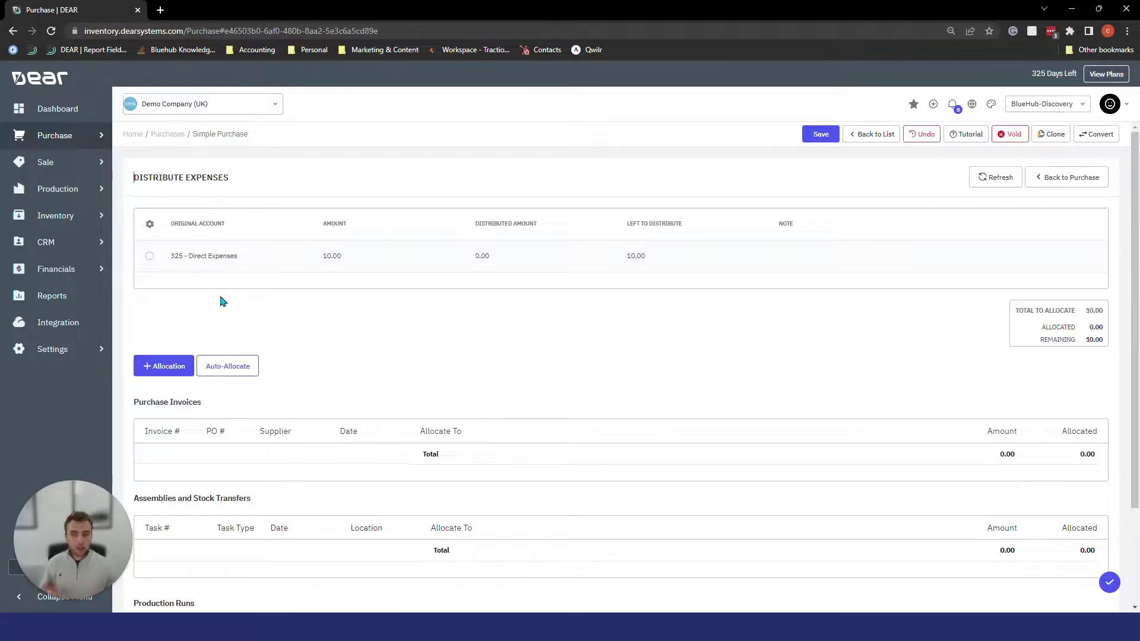
pyautogui.click(150, 258)
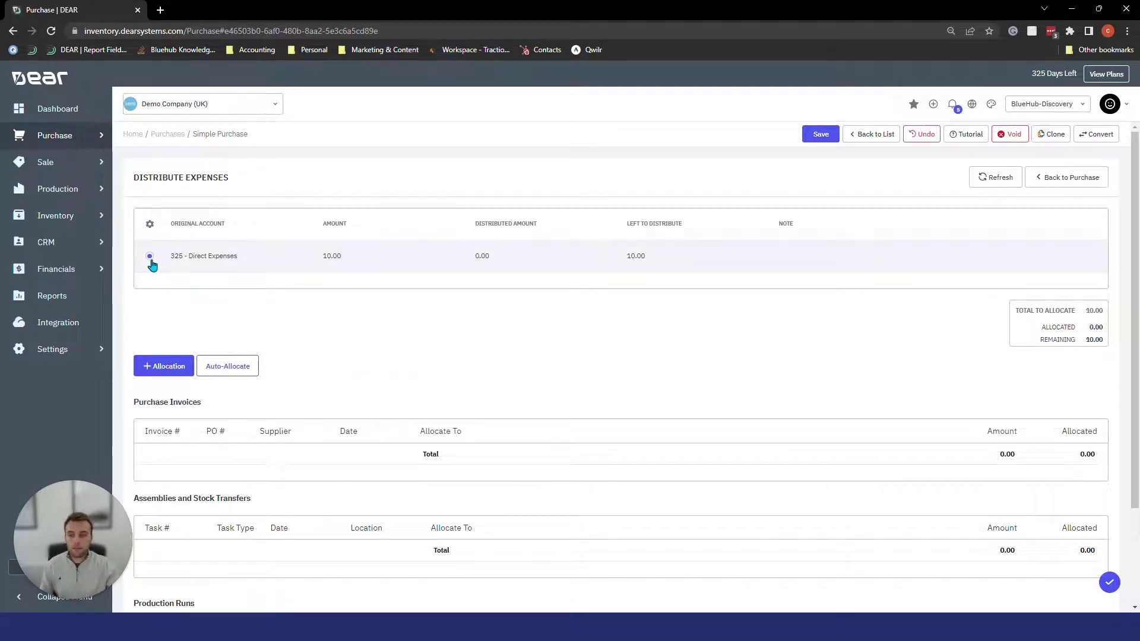
pyautogui.click(167, 376)
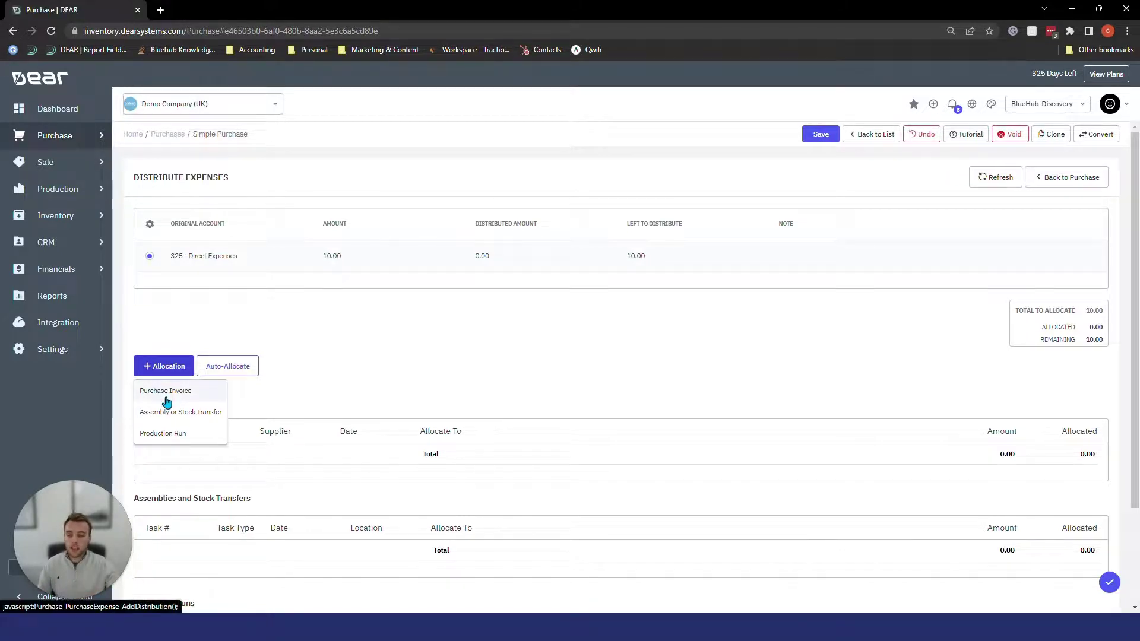
# Add a Purchase Invoice allocation for the Bayside Club invoice and auto-allocate the full 10.00.
pyautogui.click(166, 393)
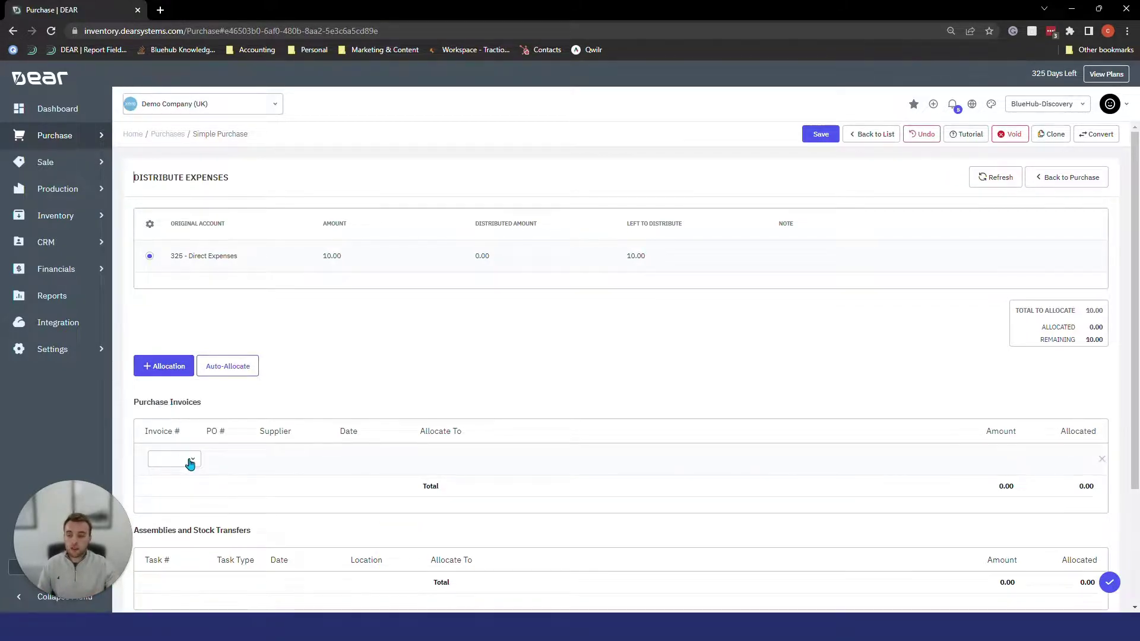
pyautogui.click(191, 463)
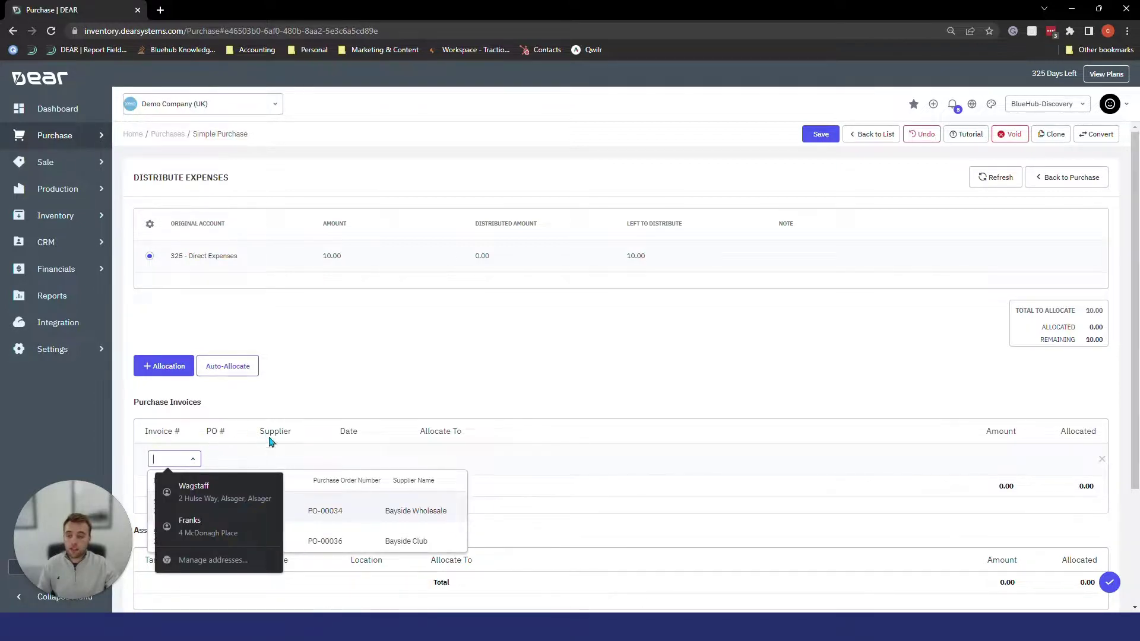
pyautogui.click(337, 550)
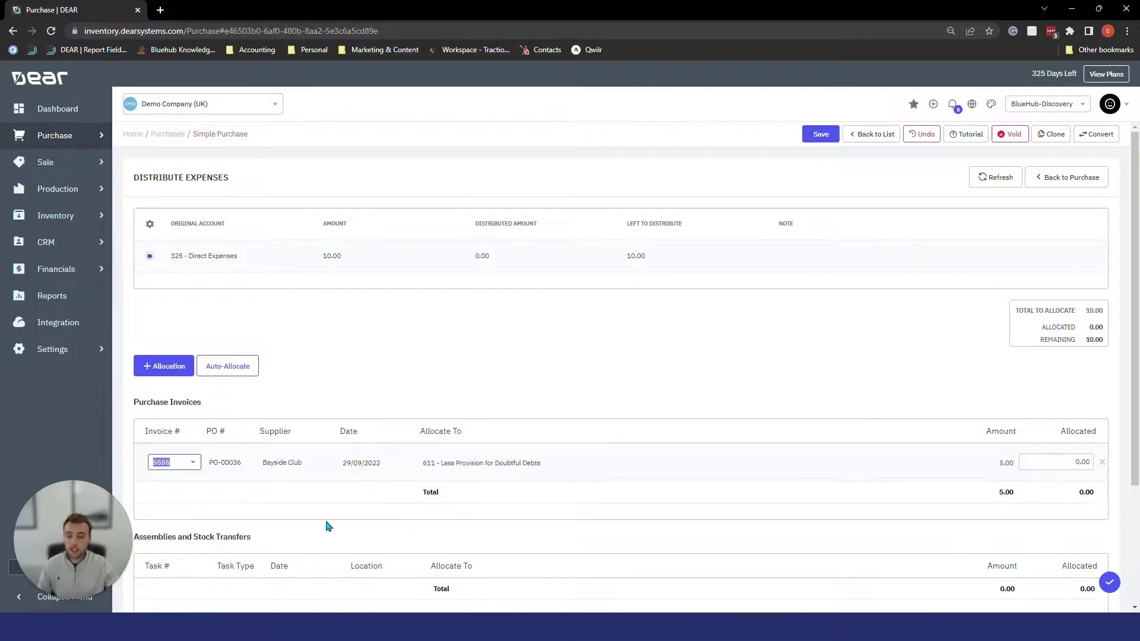
pyautogui.click(327, 525)
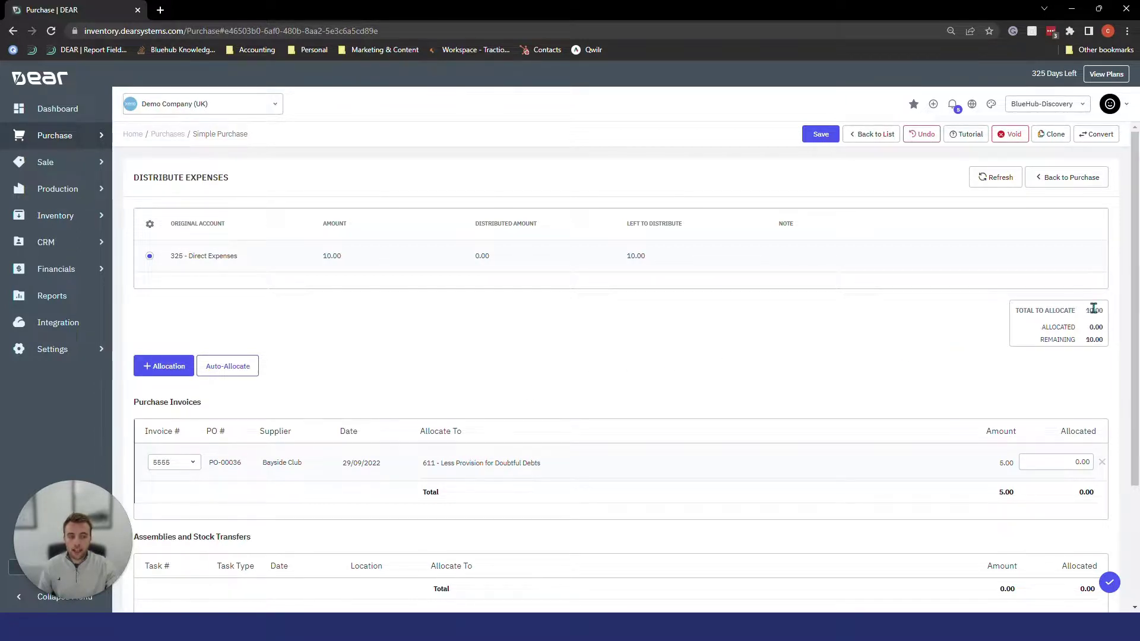
pyautogui.click(1074, 456)
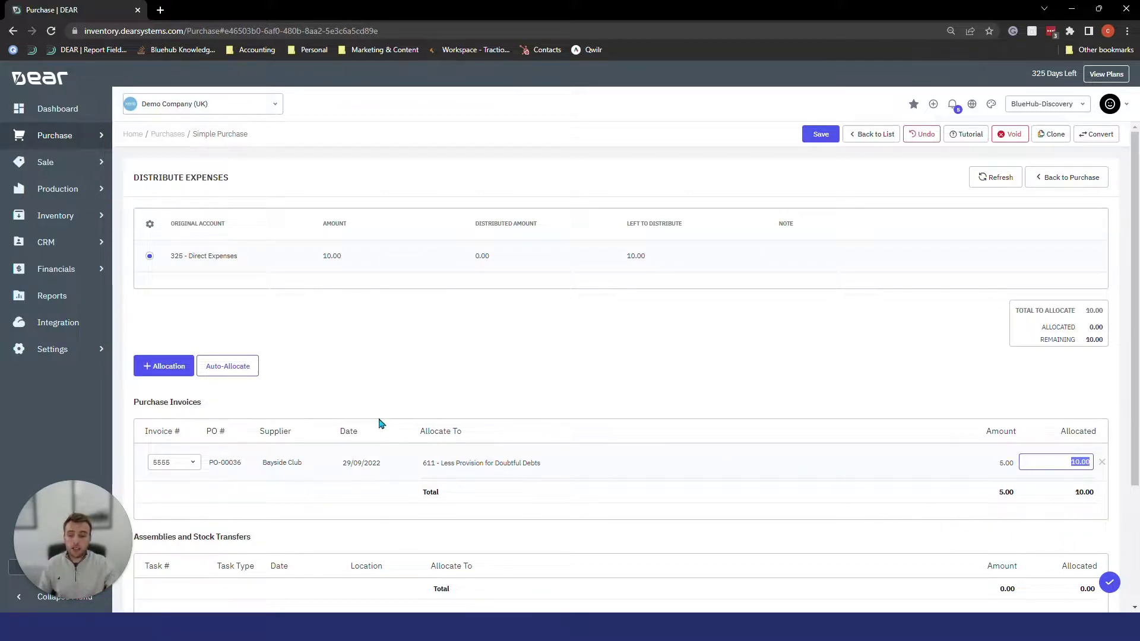
pyautogui.click(238, 373)
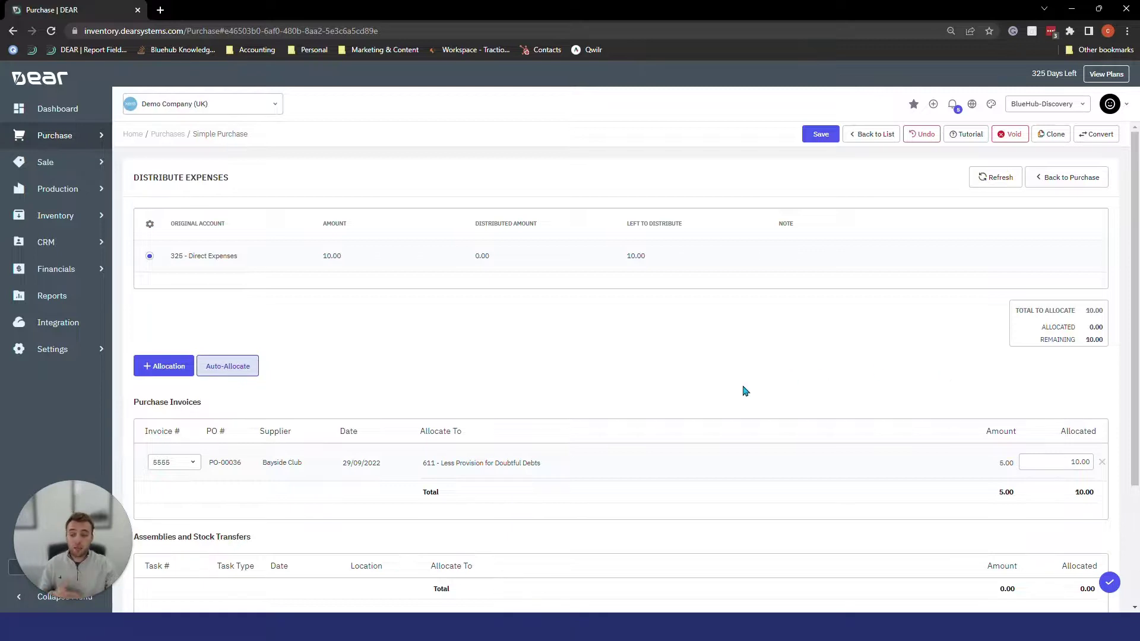
# Add a second purchase invoice allocation row for the 70.00 Bayside Wholesale invoice.
pyautogui.click(155, 371)
pyautogui.click(156, 390)
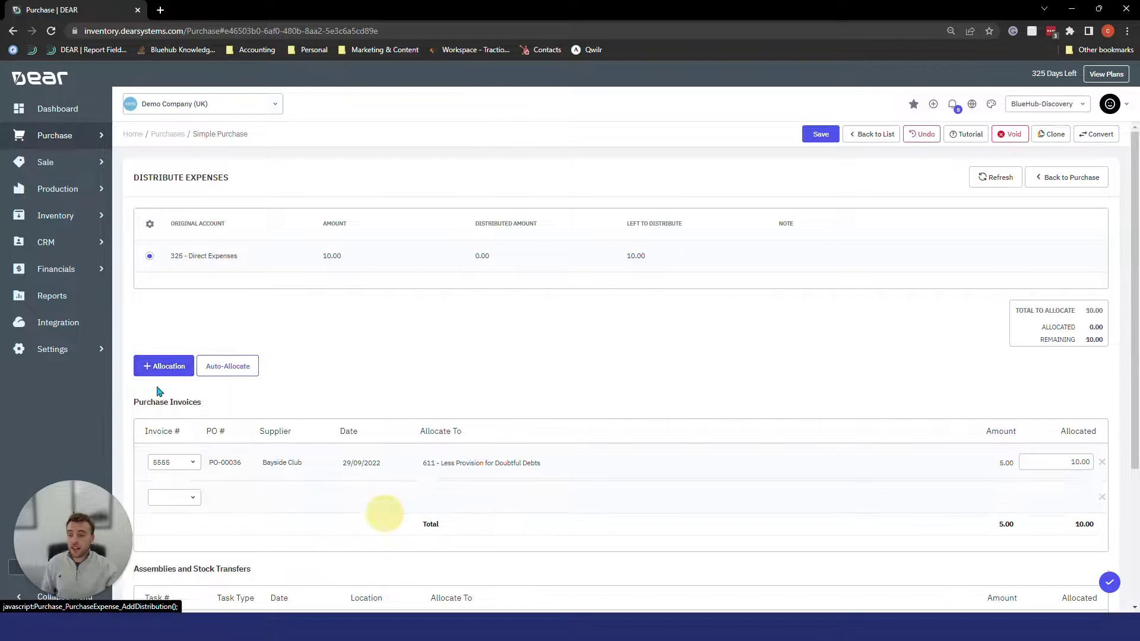
pyautogui.click(193, 502)
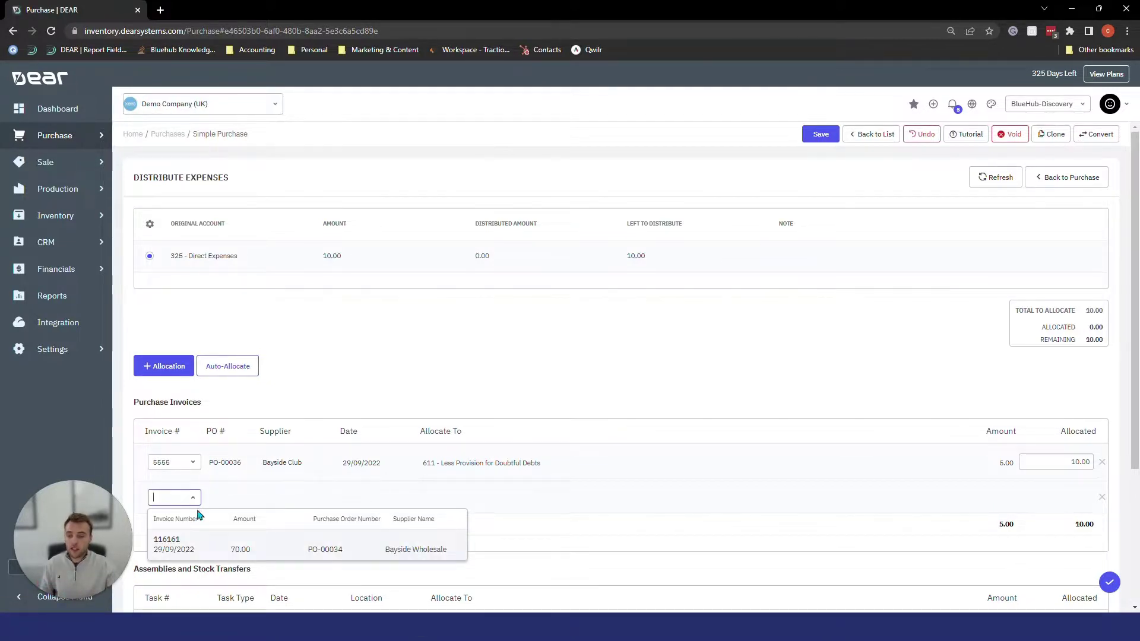
pyautogui.click(210, 549)
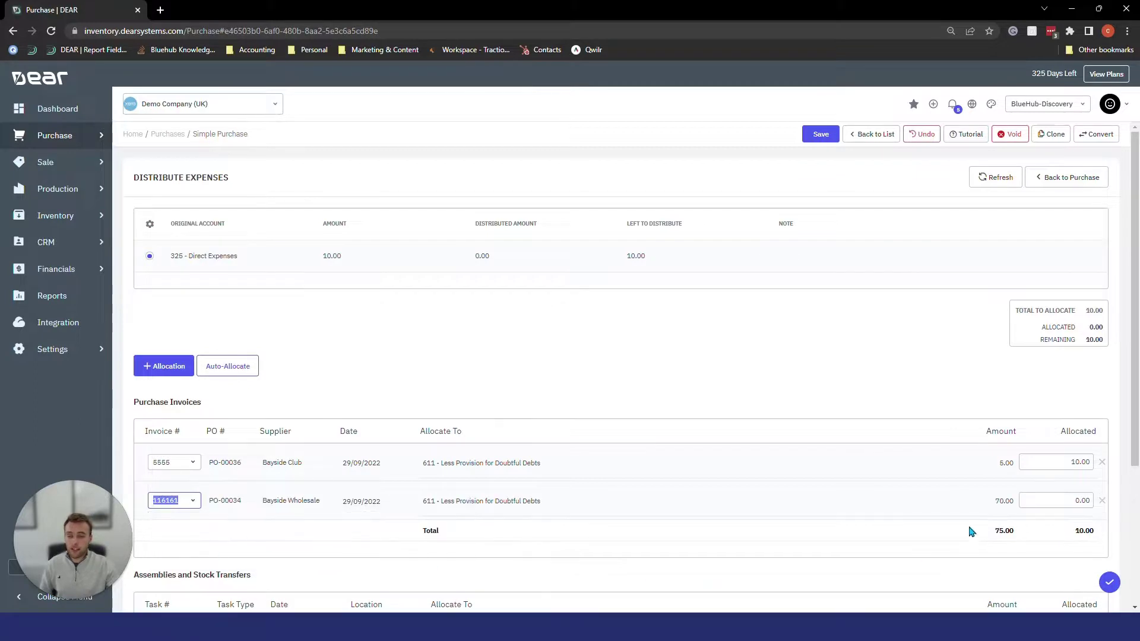
# Allocate 4.00 to Bayside Club and 6.00 to Bayside Wholesale, then apply the split.
pyautogui.click(1081, 463)
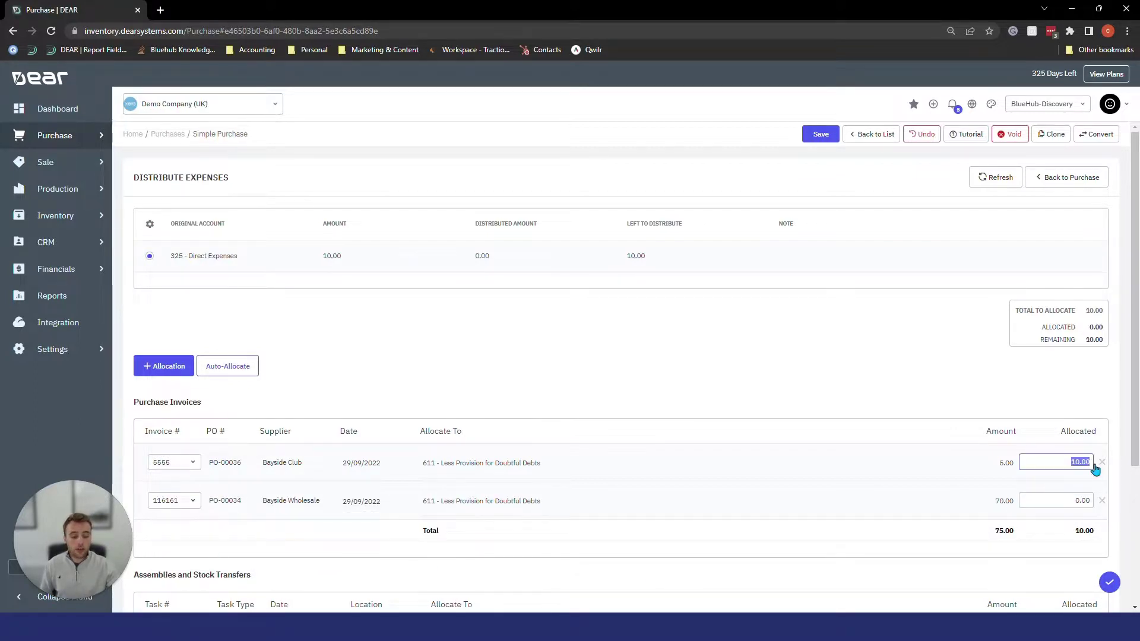
pyautogui.write('4')
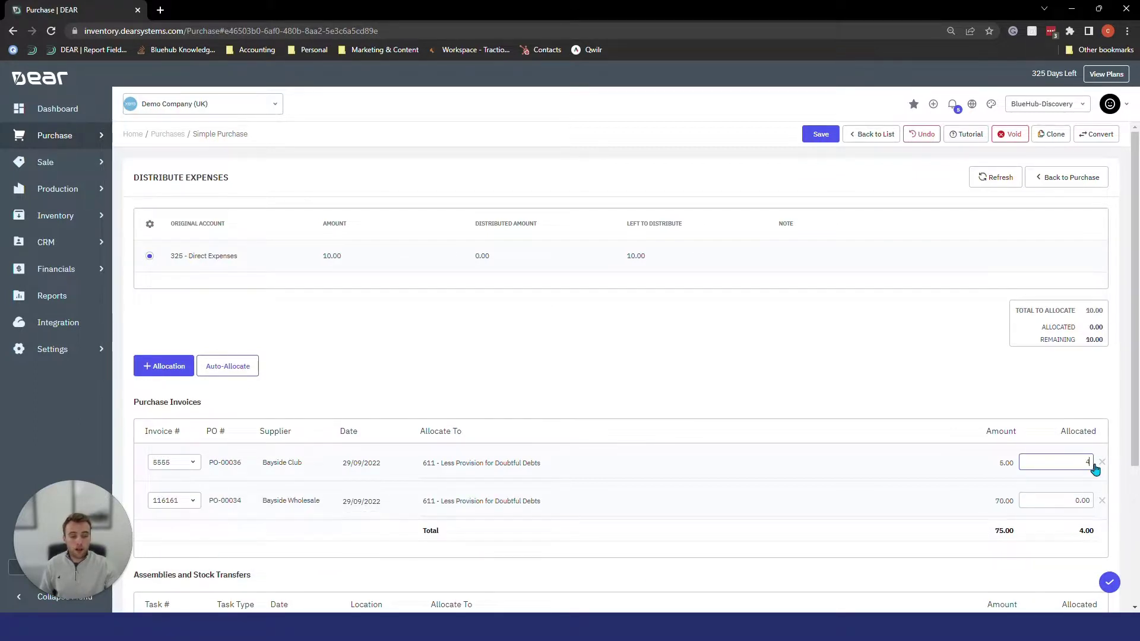
pyautogui.click(1092, 501)
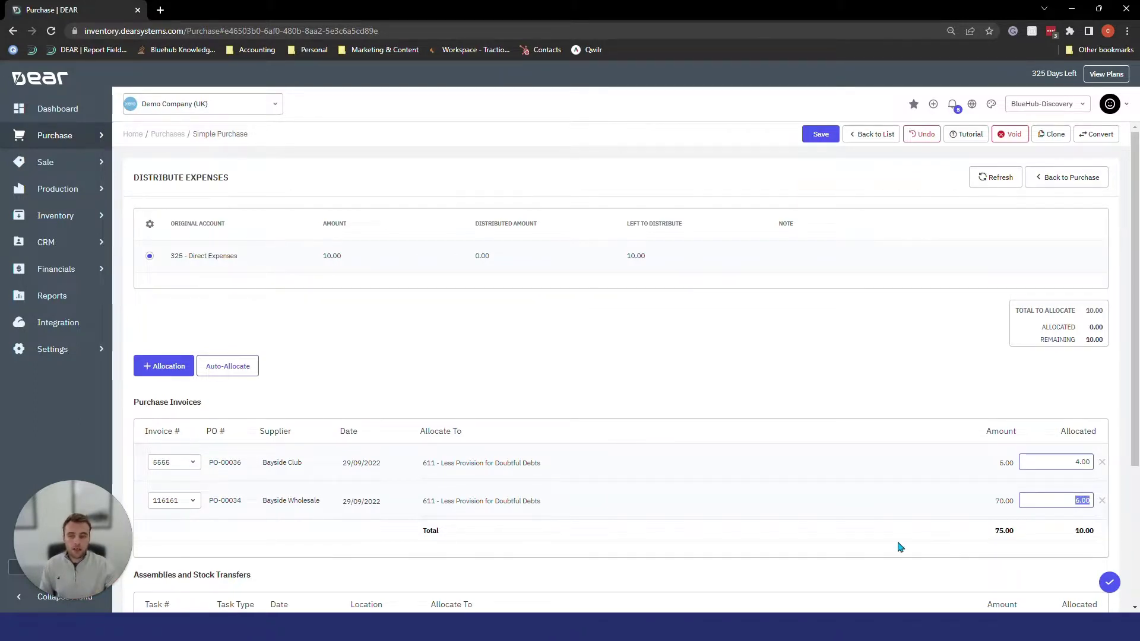
pyautogui.click(1109, 584)
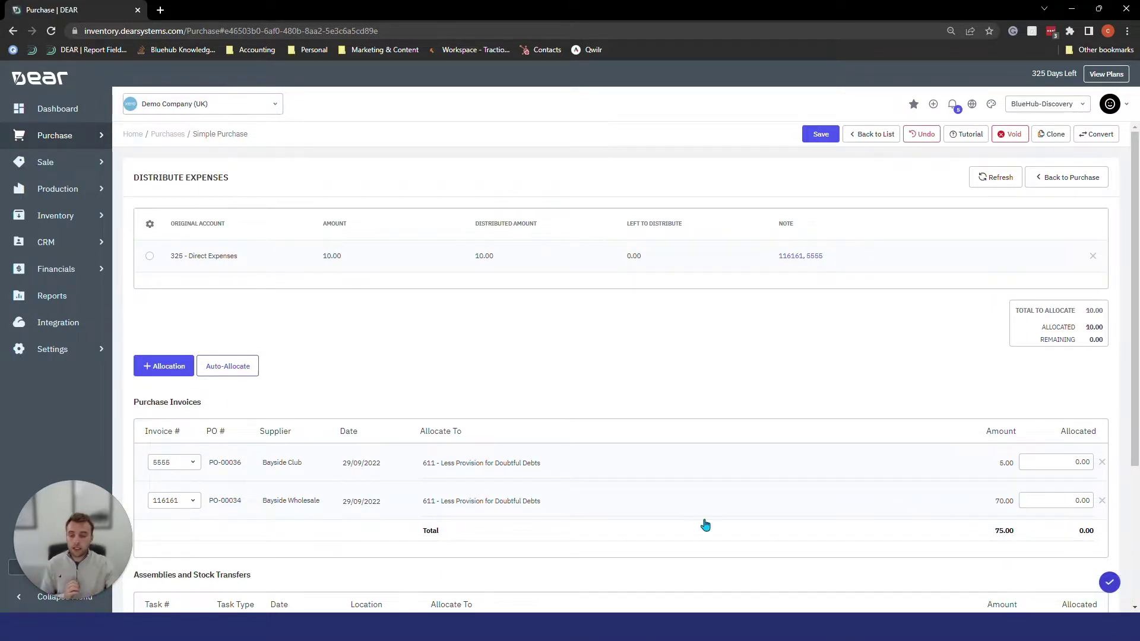
# Copy the first row's PO number, find purchase PO-00036 in Purchases, open it and view its manual journals.
pyautogui.moveTo(243, 464); pyautogui.dragTo(213, 468)
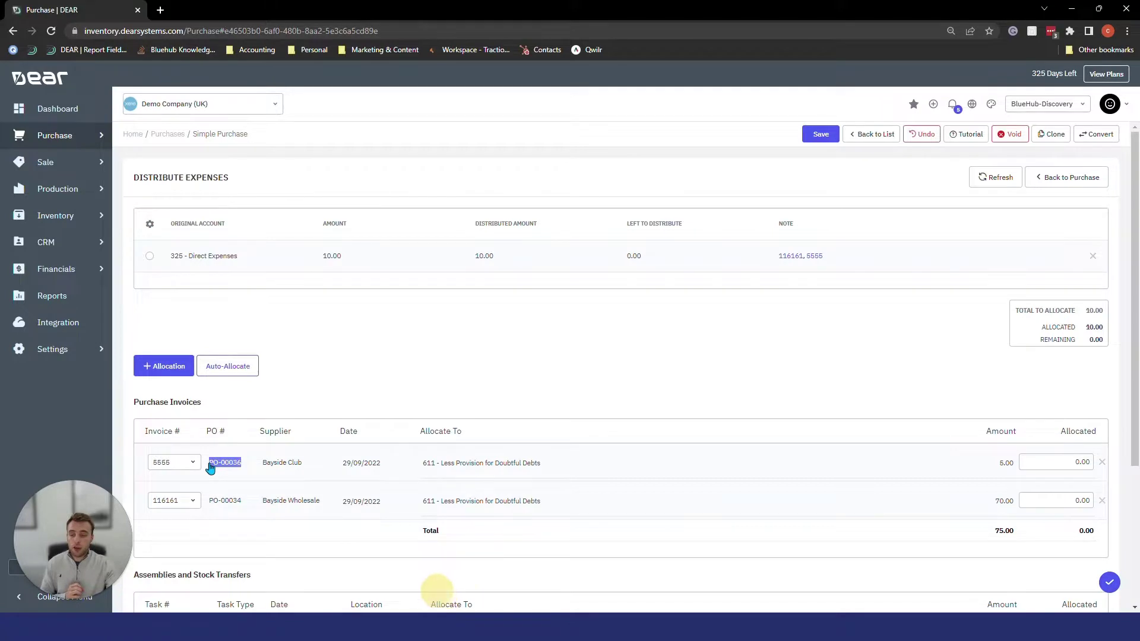
pyautogui.rightClick(214, 468)
pyautogui.click(228, 475)
pyautogui.moveTo(81, 149)
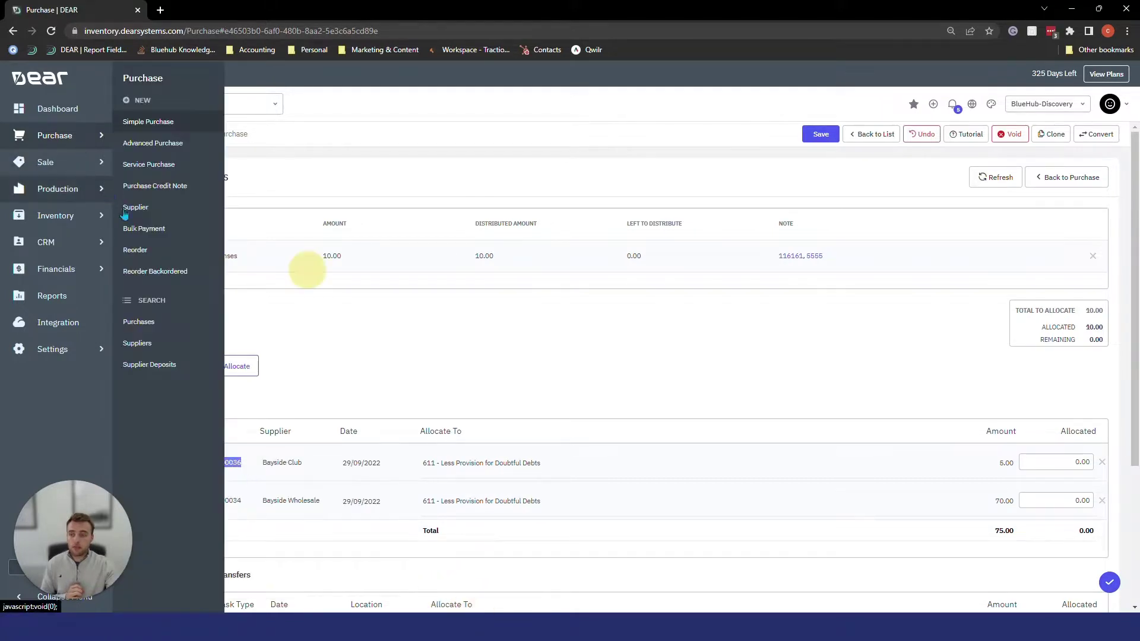
pyautogui.click(156, 320)
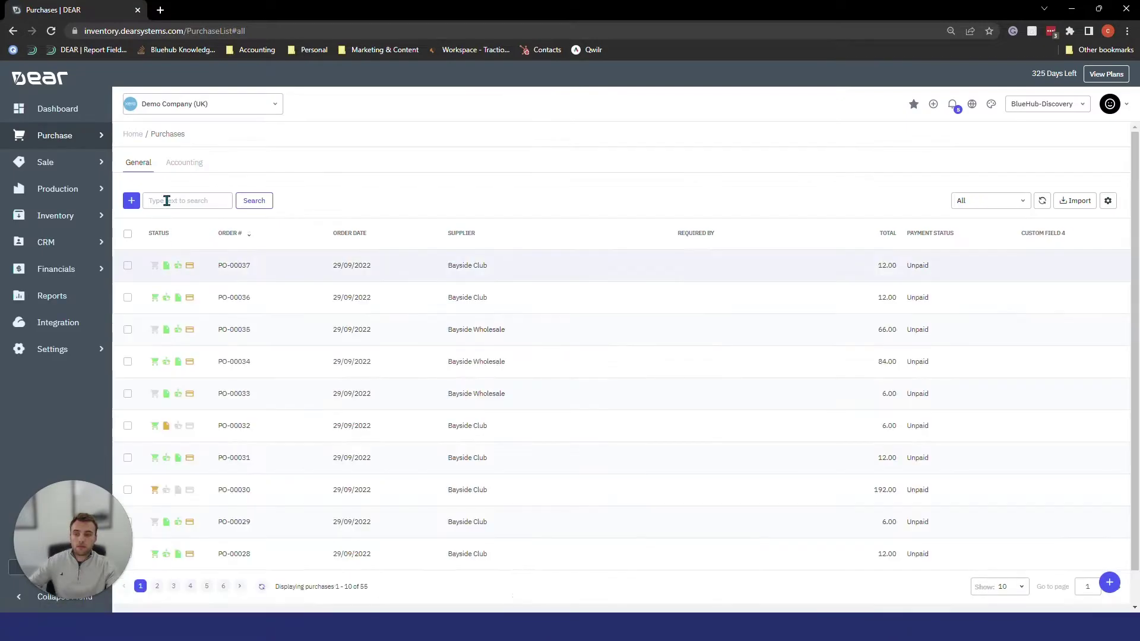
pyautogui.rightClick(166, 200)
pyautogui.click(287, 309)
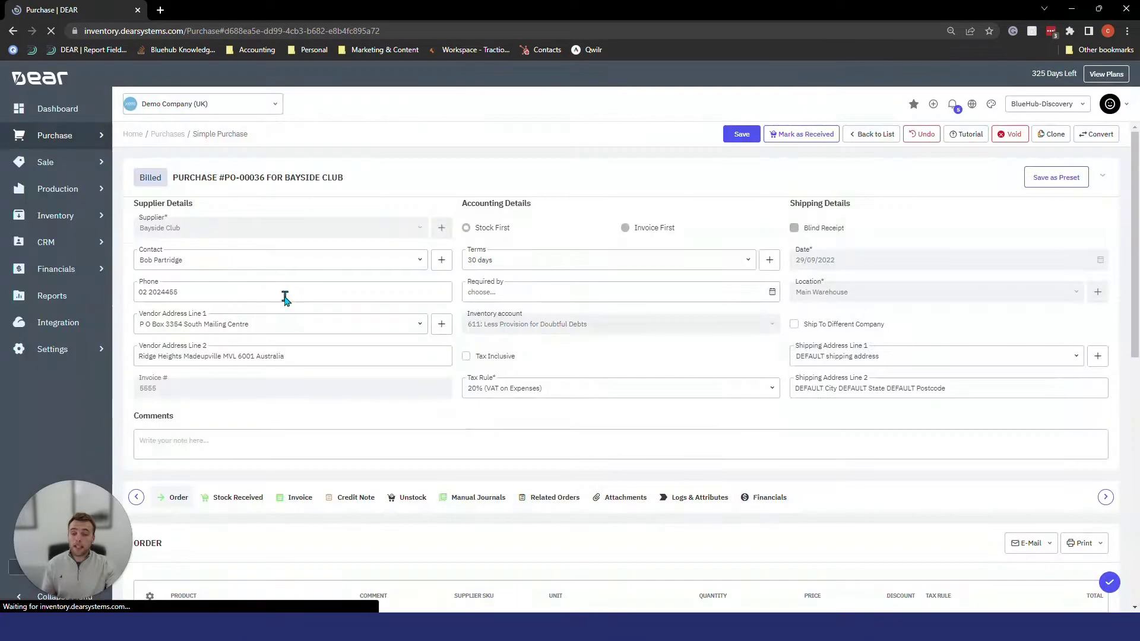
pyautogui.click(431, 228)
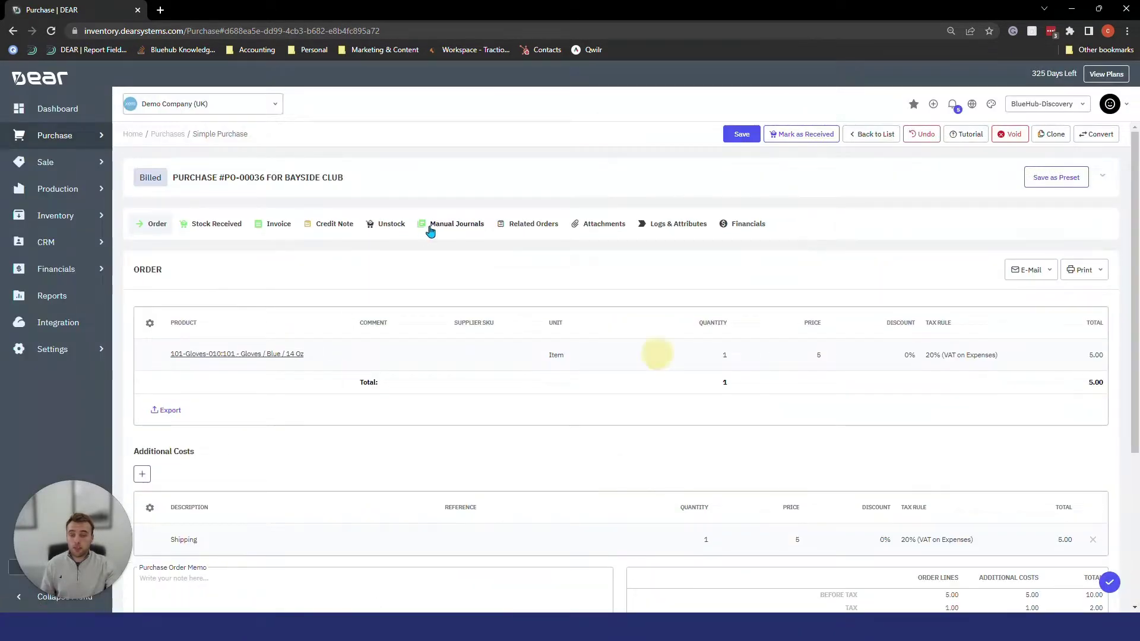